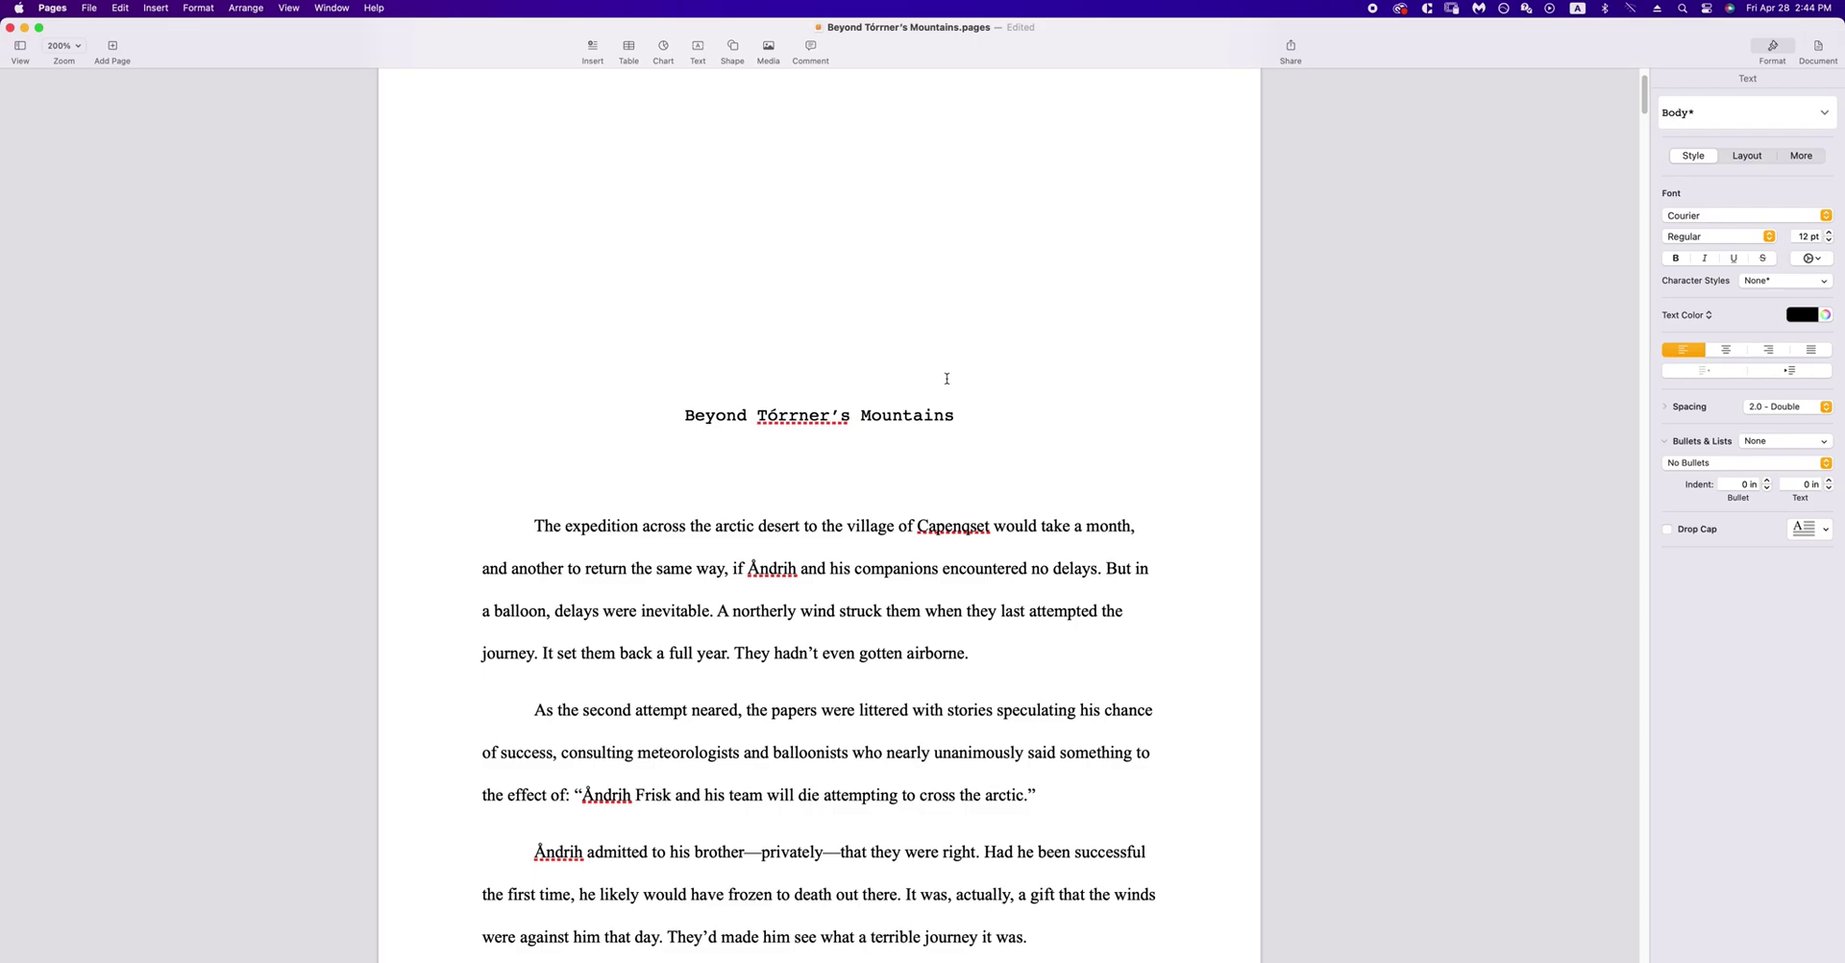
# Step: In Pages, open the Export To Word settings for the manuscript
pyautogui.click(63, 7)
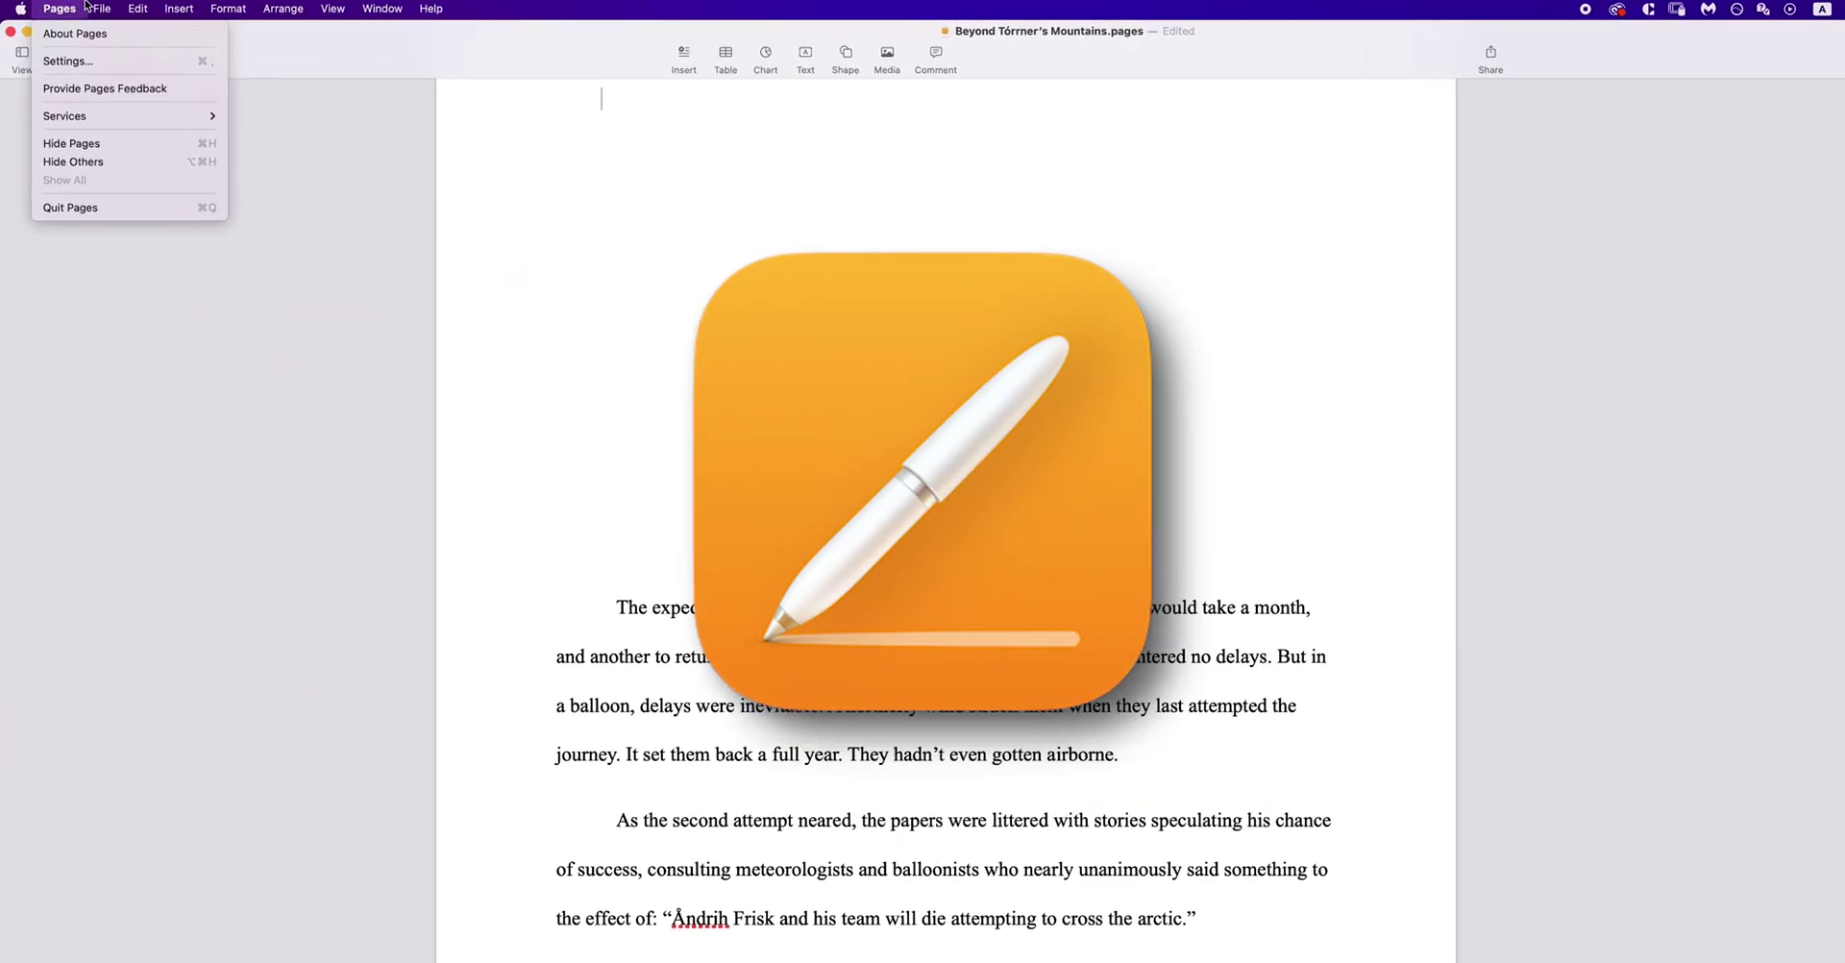
pyautogui.moveTo(100, 8)
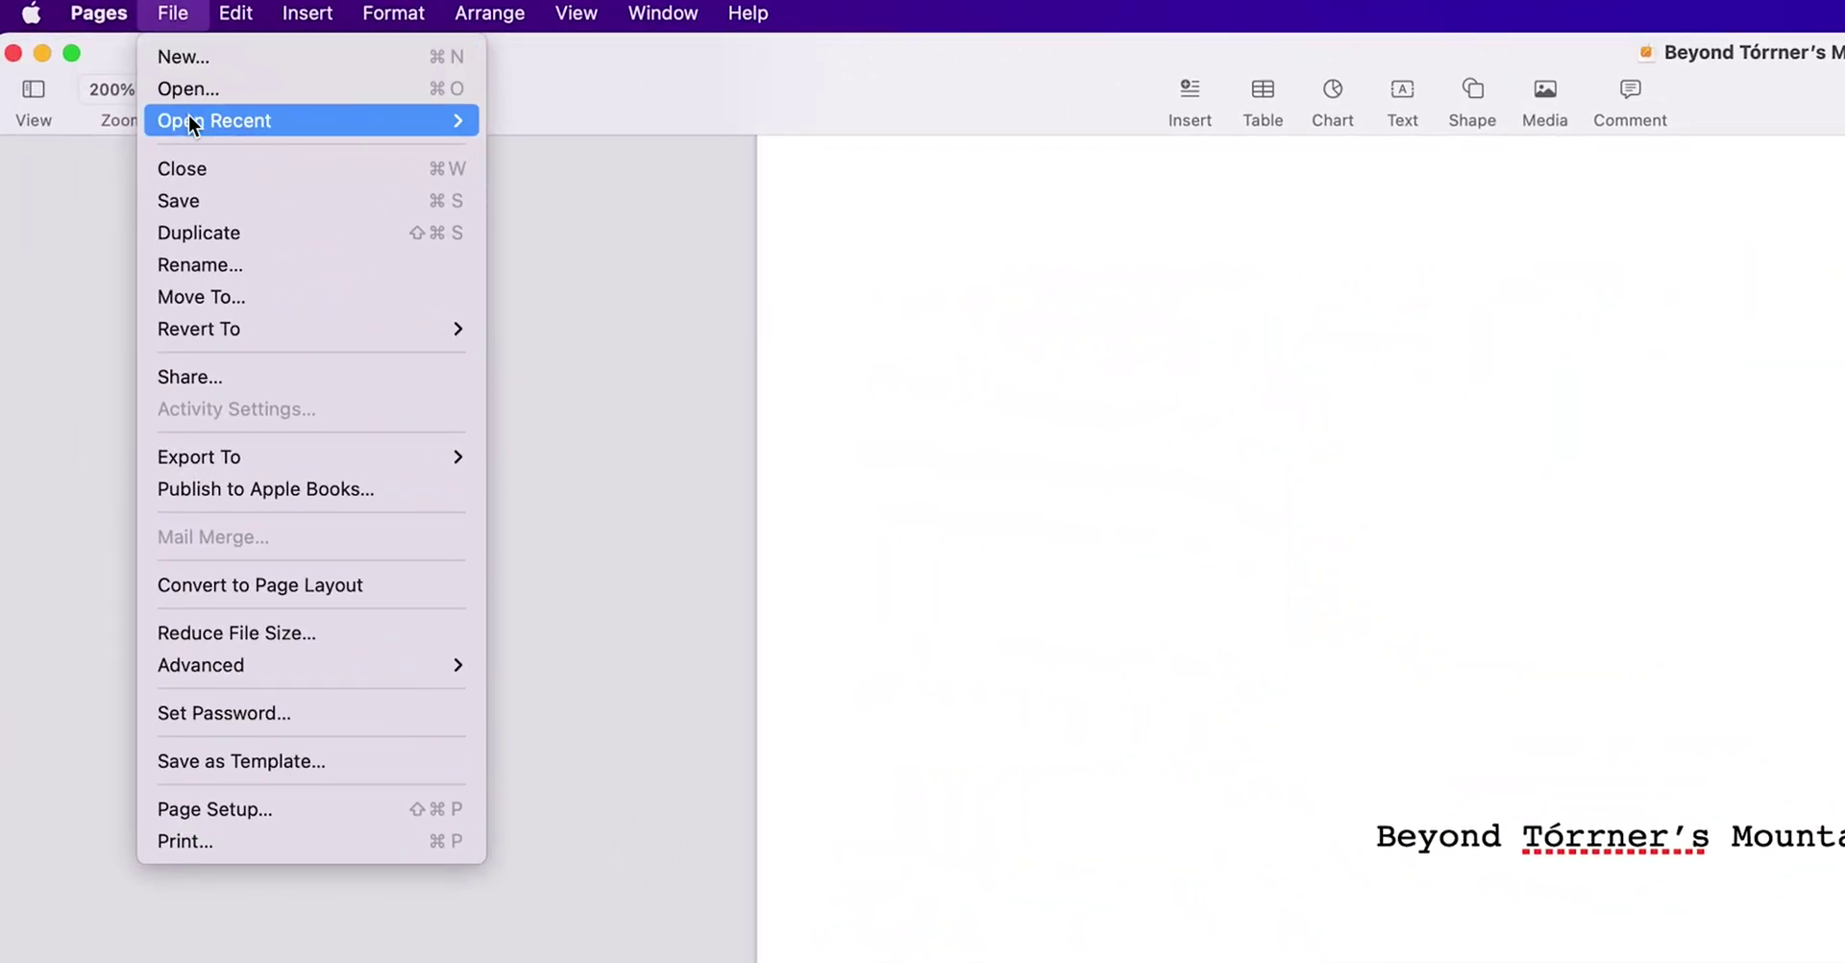
pyautogui.moveTo(214, 455)
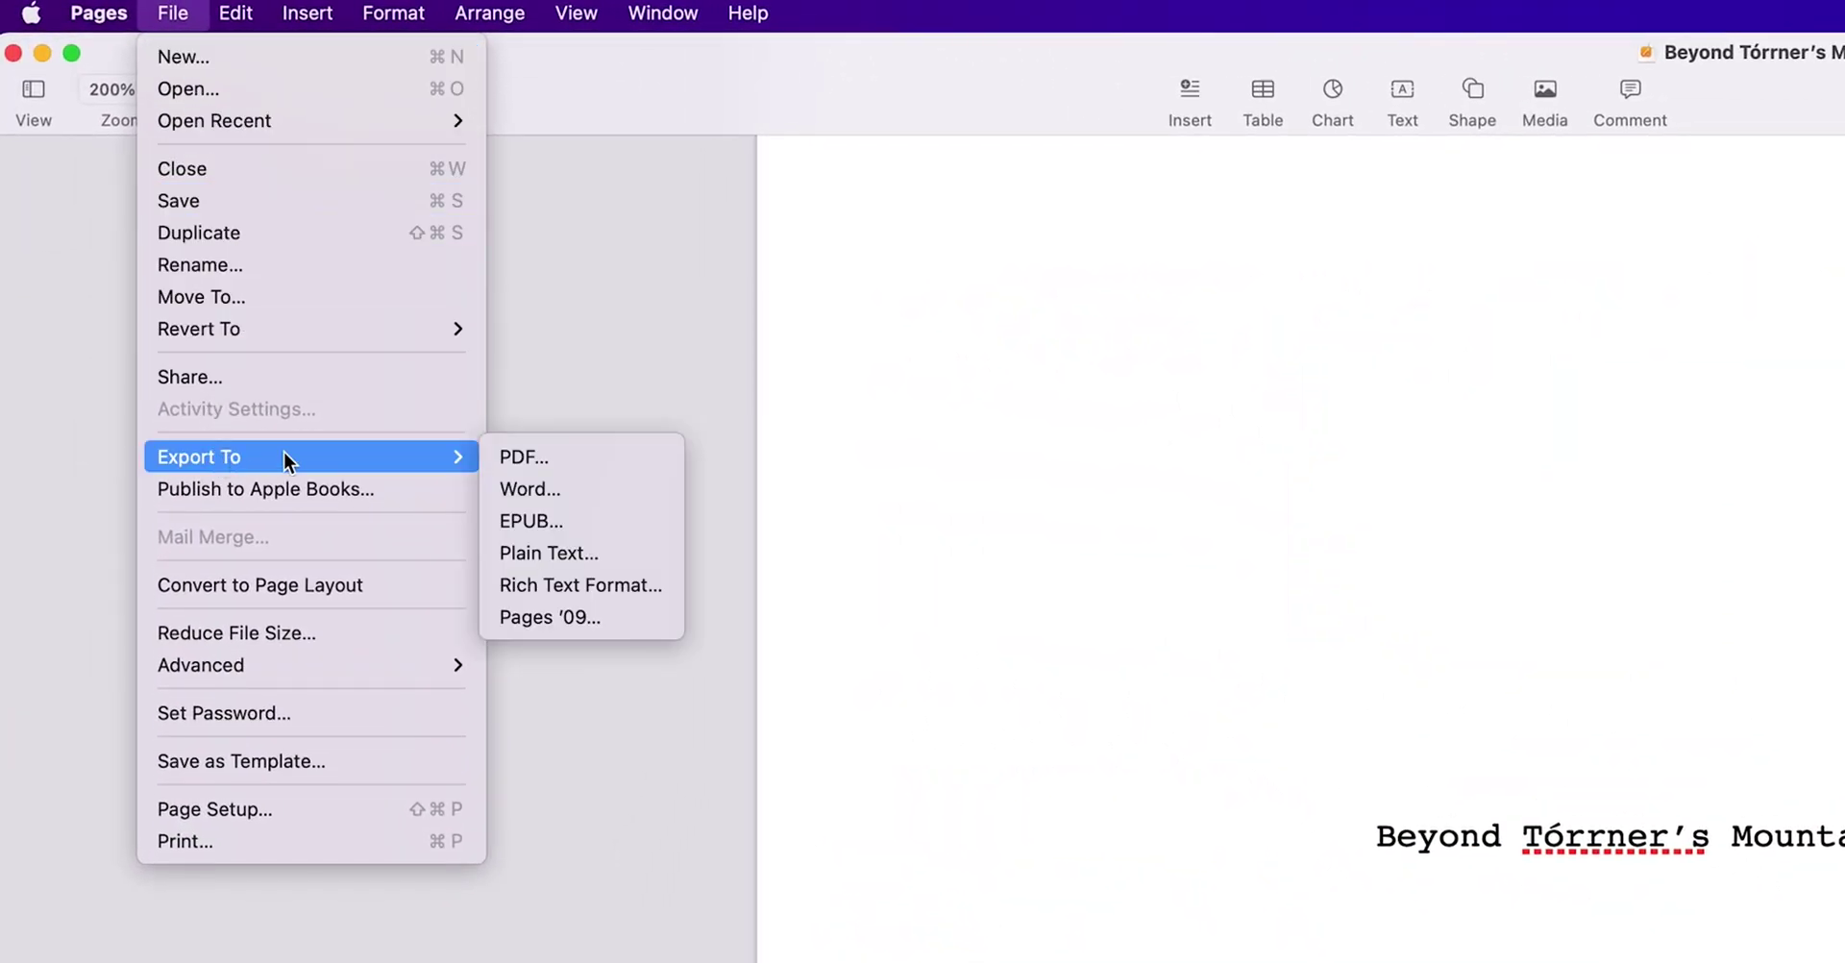
pyautogui.click(544, 492)
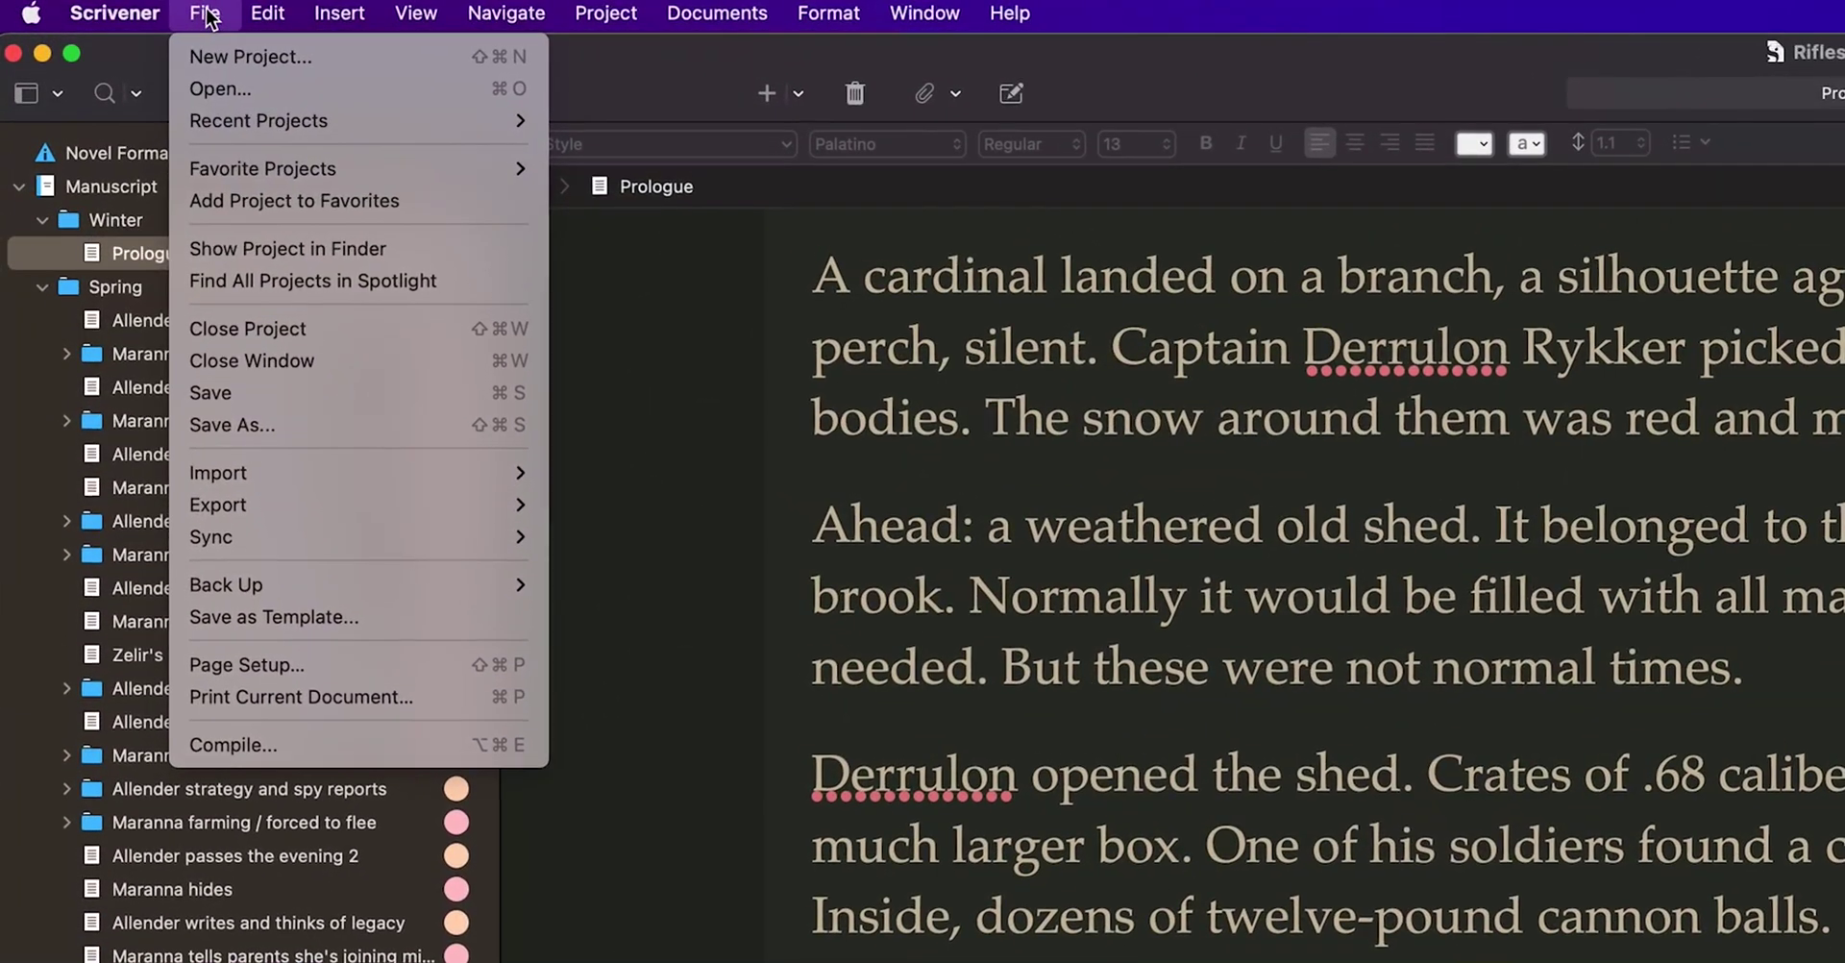
# Step: Export the Scrivener Prologue as a file, keeping Microsoft Word (.docx) as the format
pyautogui.moveTo(247, 510)
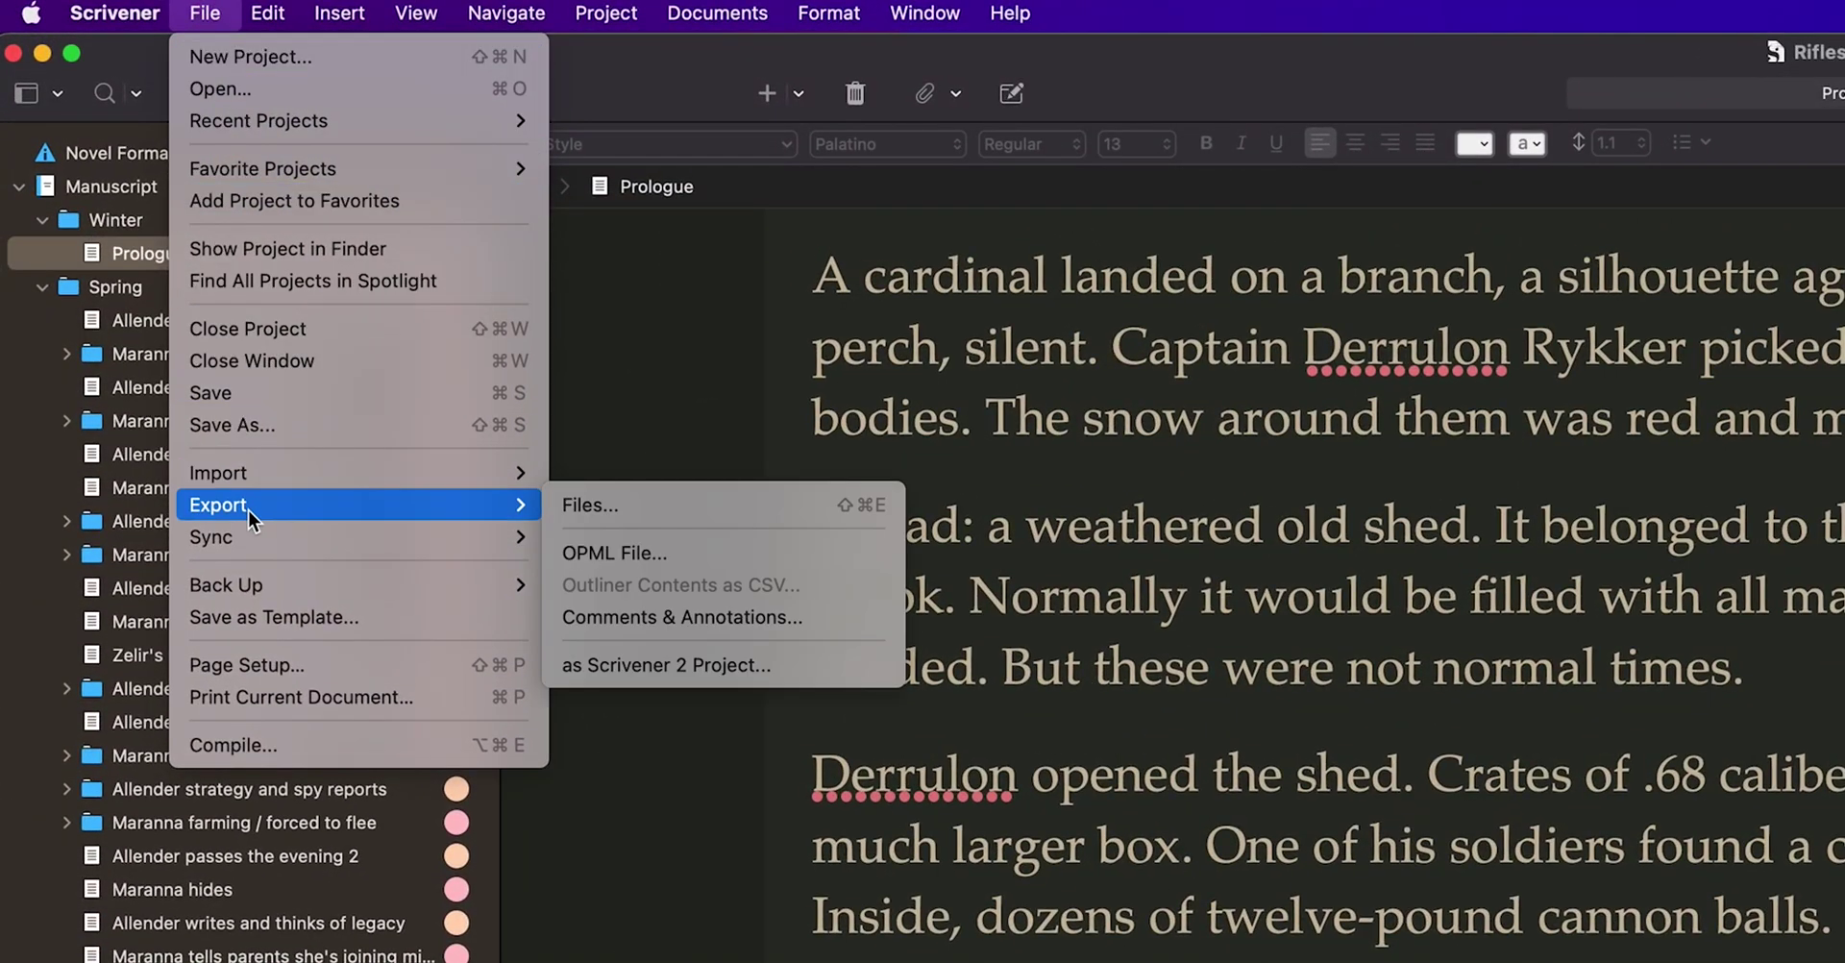
pyautogui.click(603, 511)
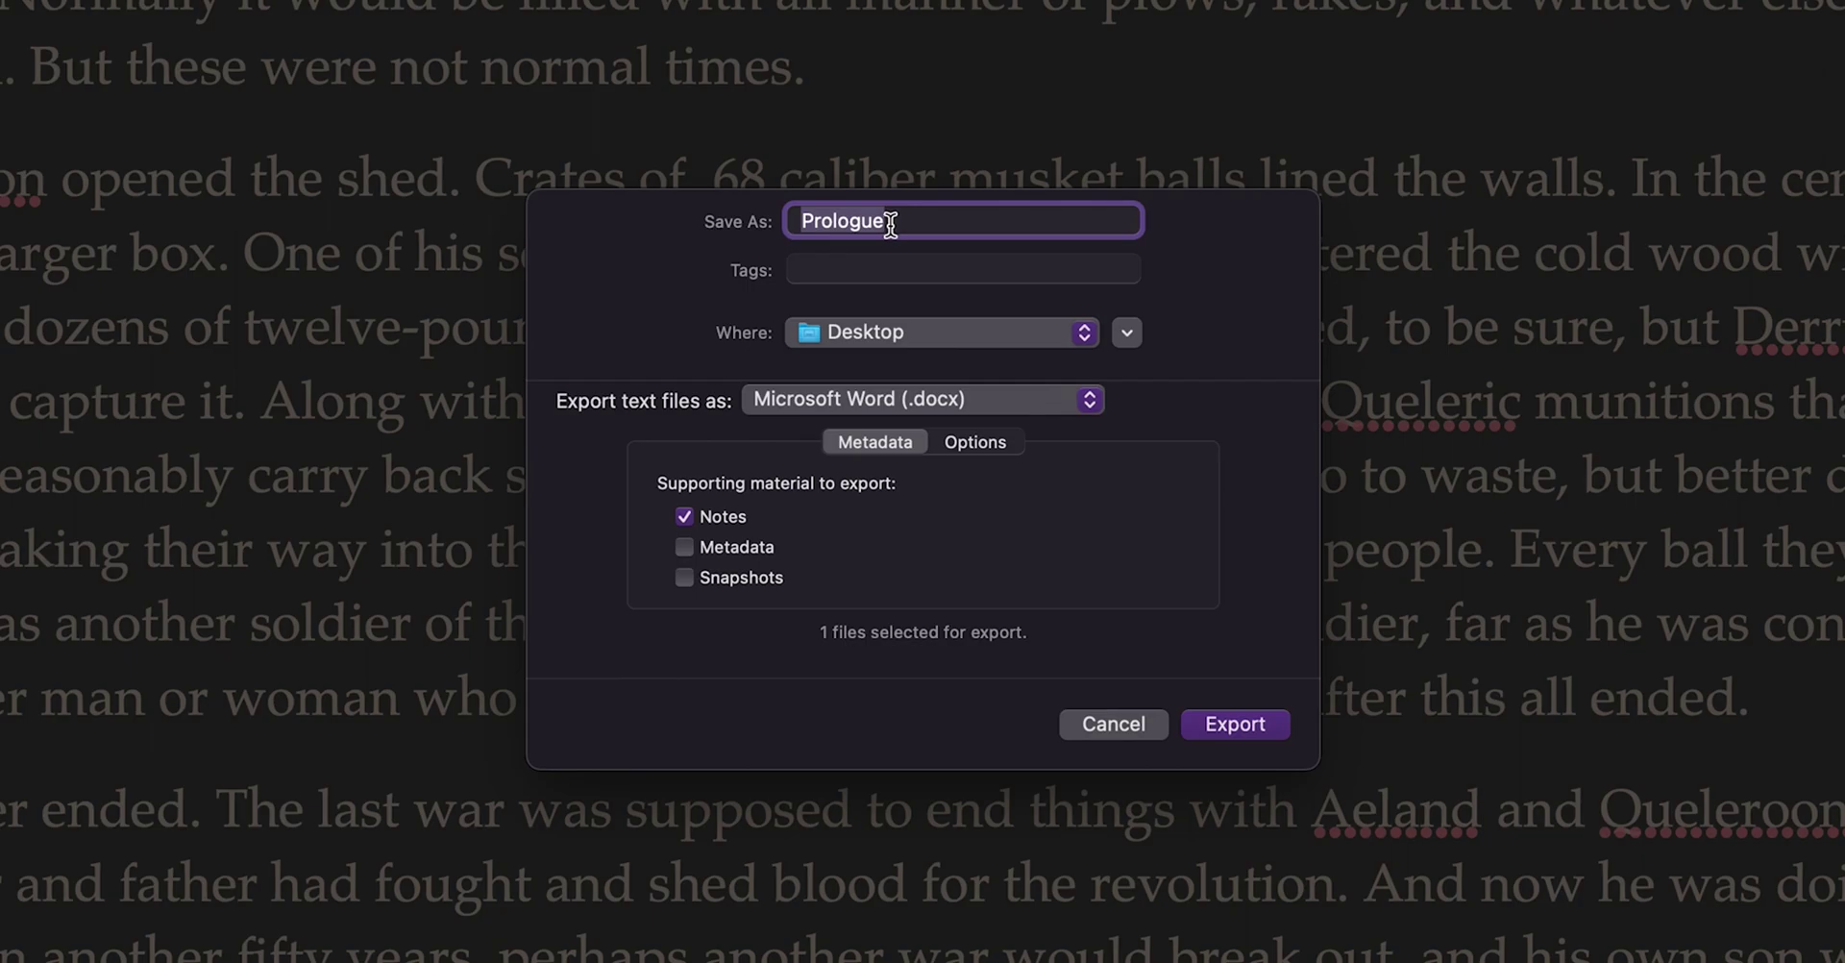
pyautogui.click(907, 400)
pyautogui.click(907, 400)
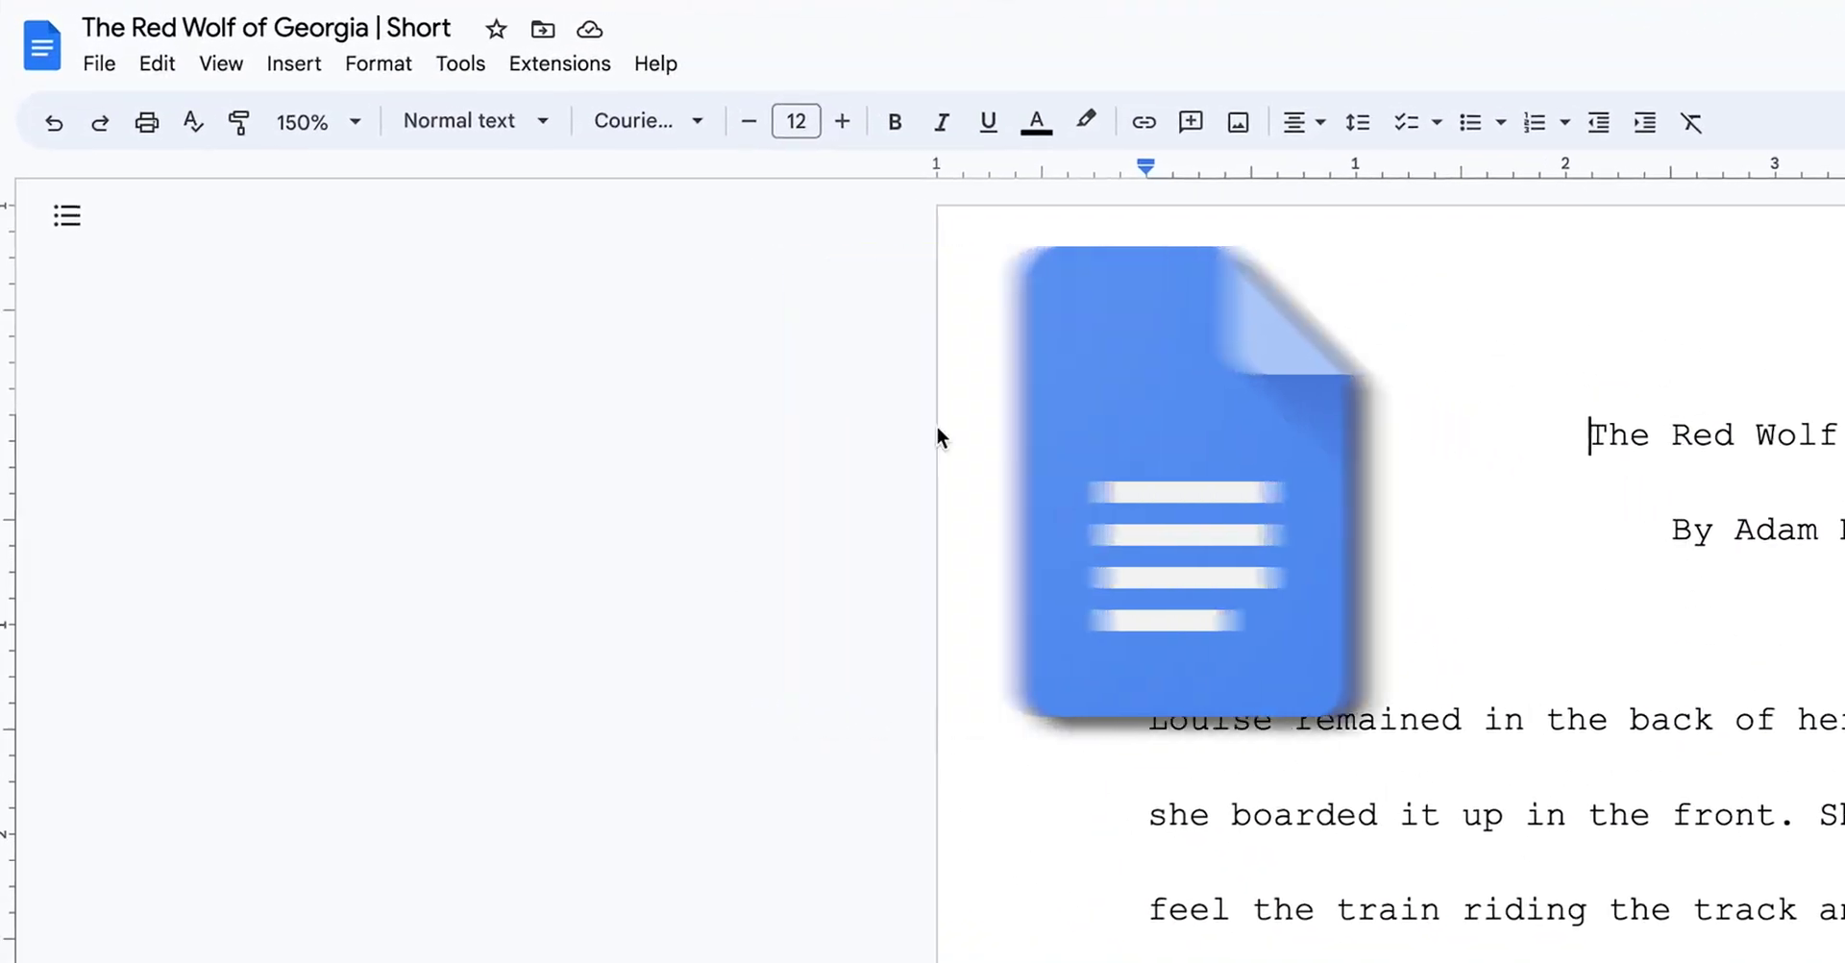
# Step: Download The Red Wolf of Georgia | Short from Google Docs as a Microsoft Word (.docx) file
pyautogui.click(101, 68)
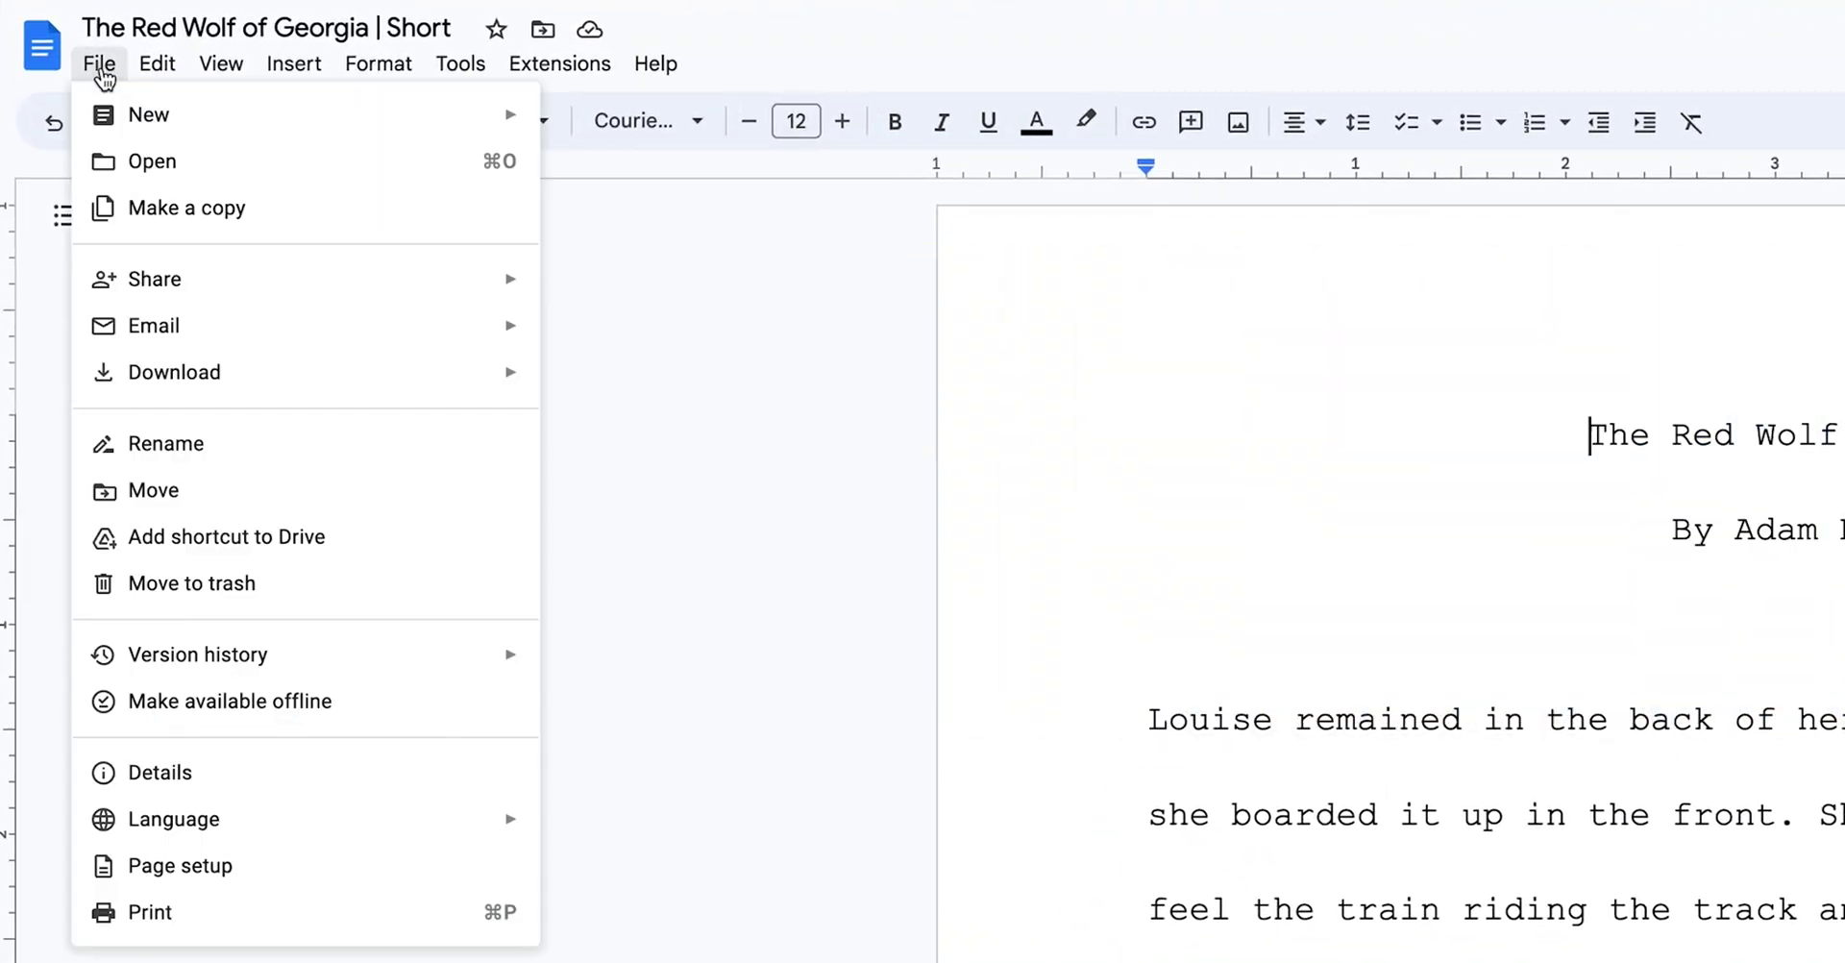
pyautogui.moveTo(363, 394)
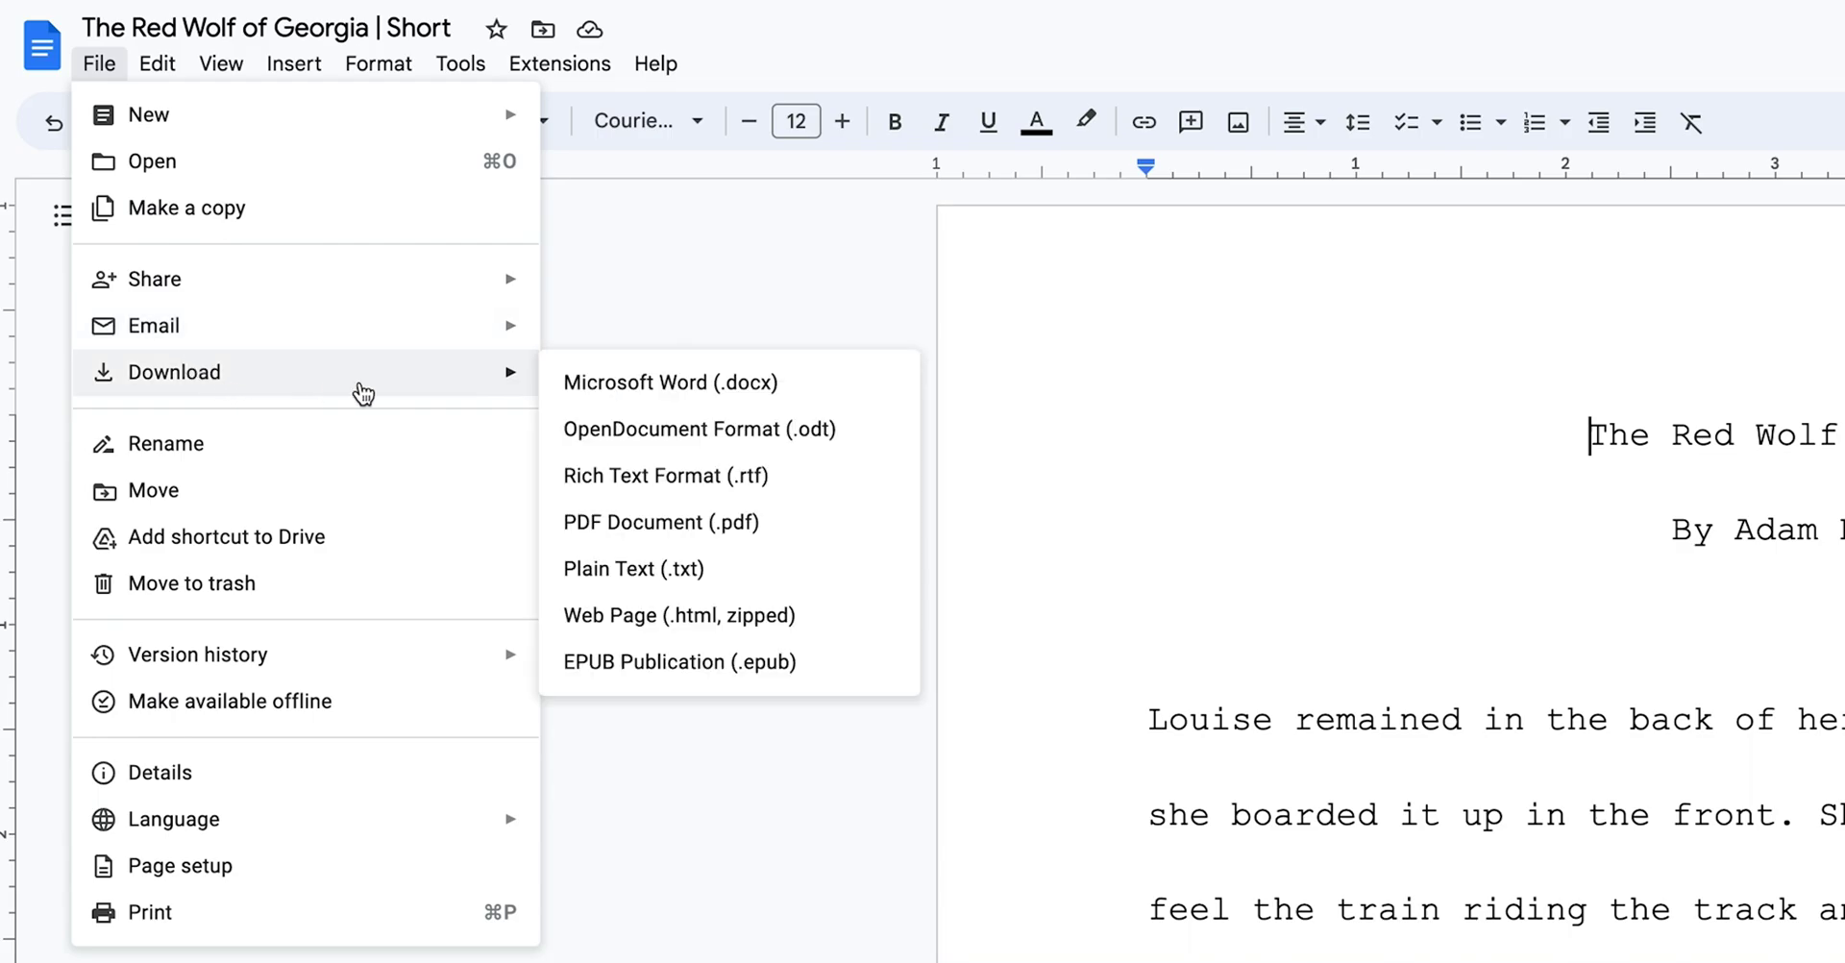
pyautogui.click(832, 388)
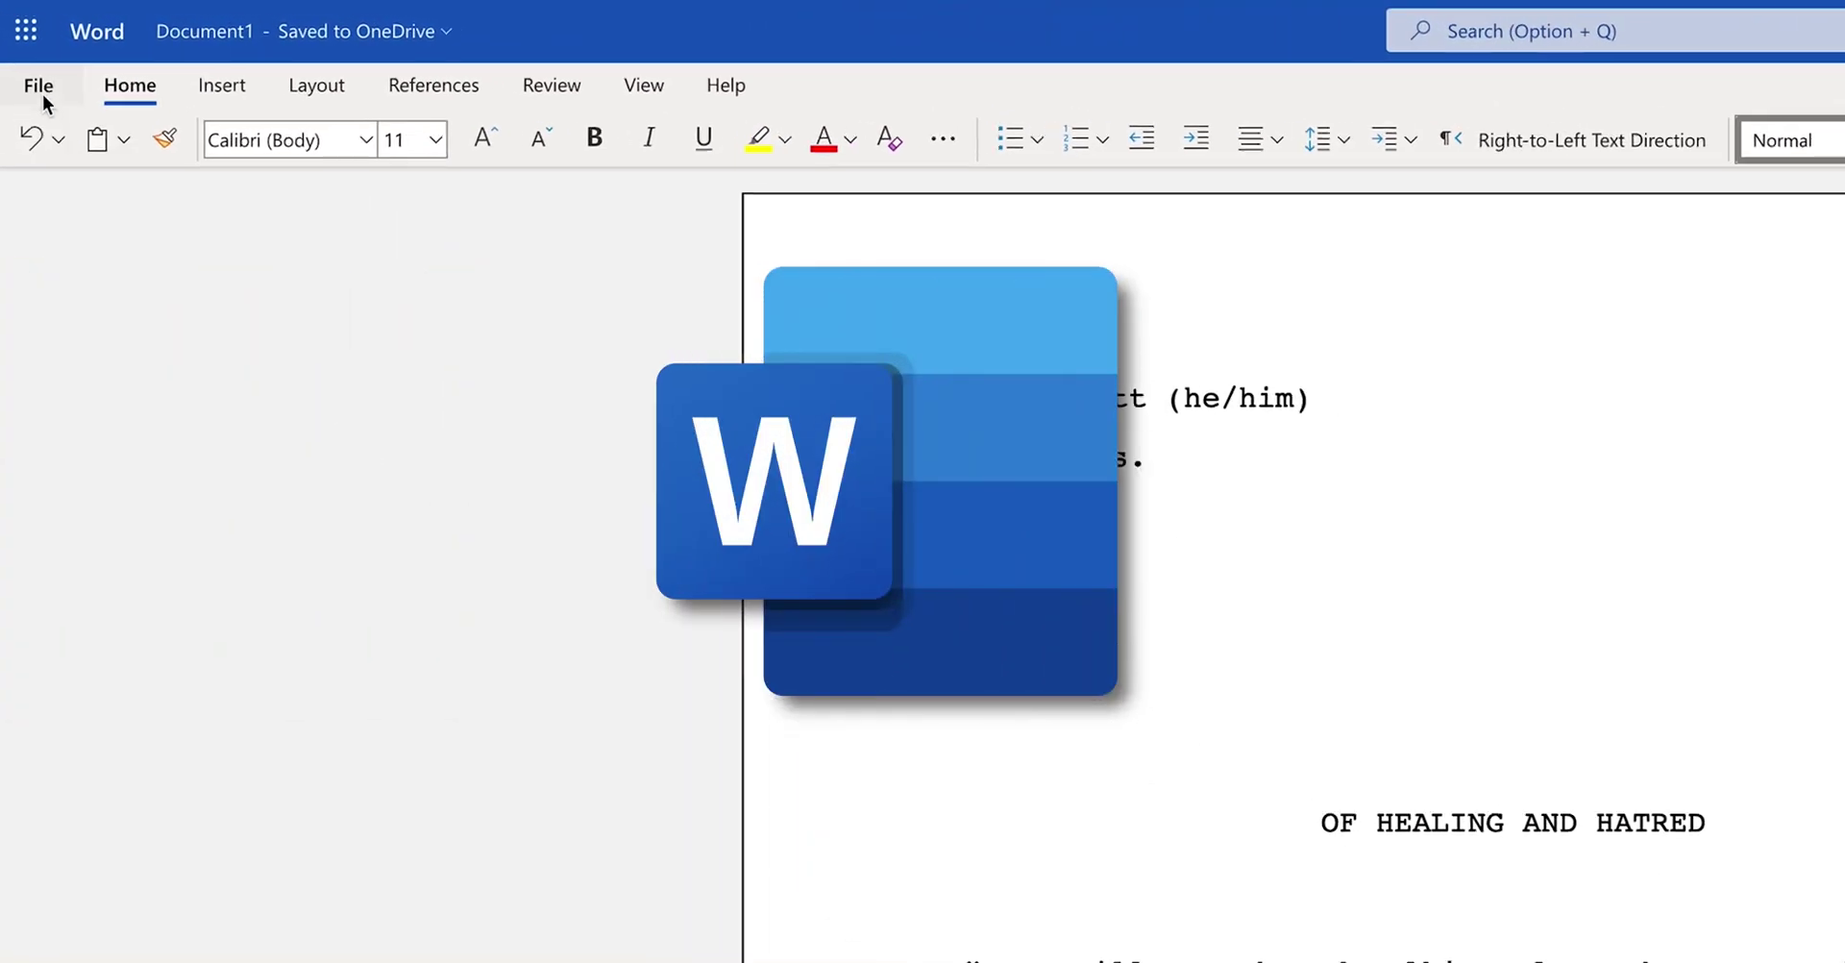
# Step: Open Word's File menu to reach the Download a Copy option
pyautogui.click(43, 94)
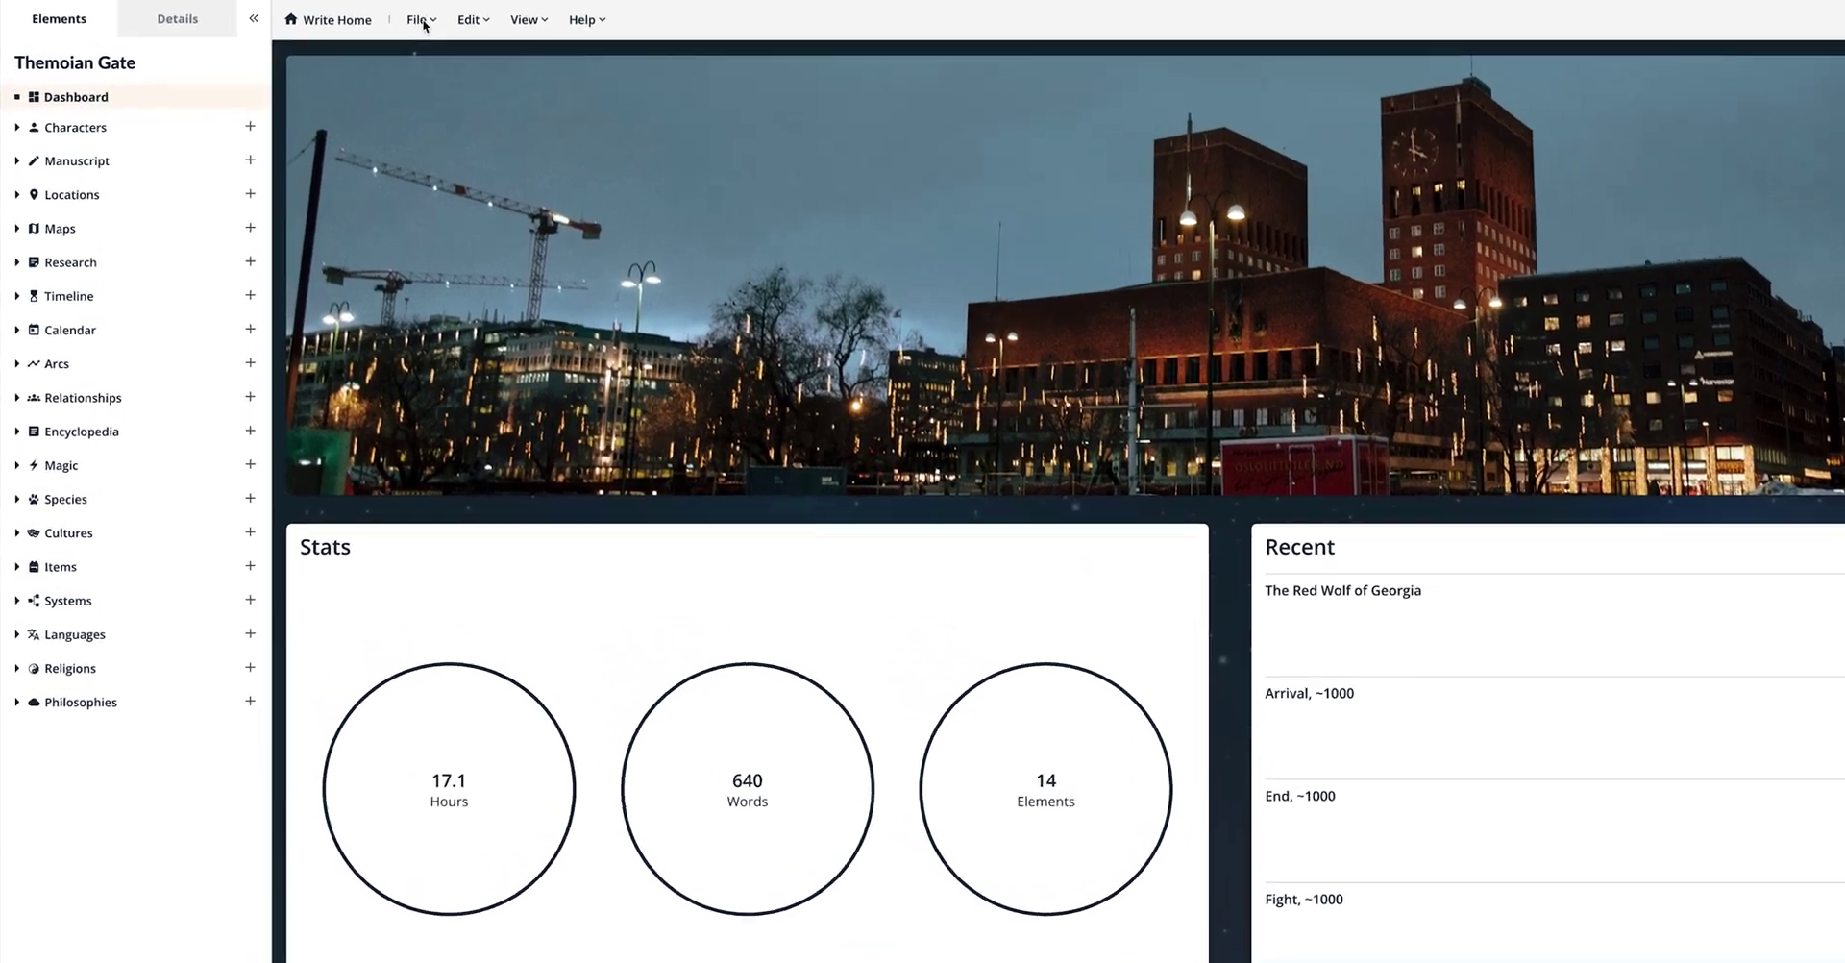
# Step: Start Campfire's Import from DOCX and load The Red Wolf of Georgia _ Short.docx from Downloads
pyautogui.click(423, 21)
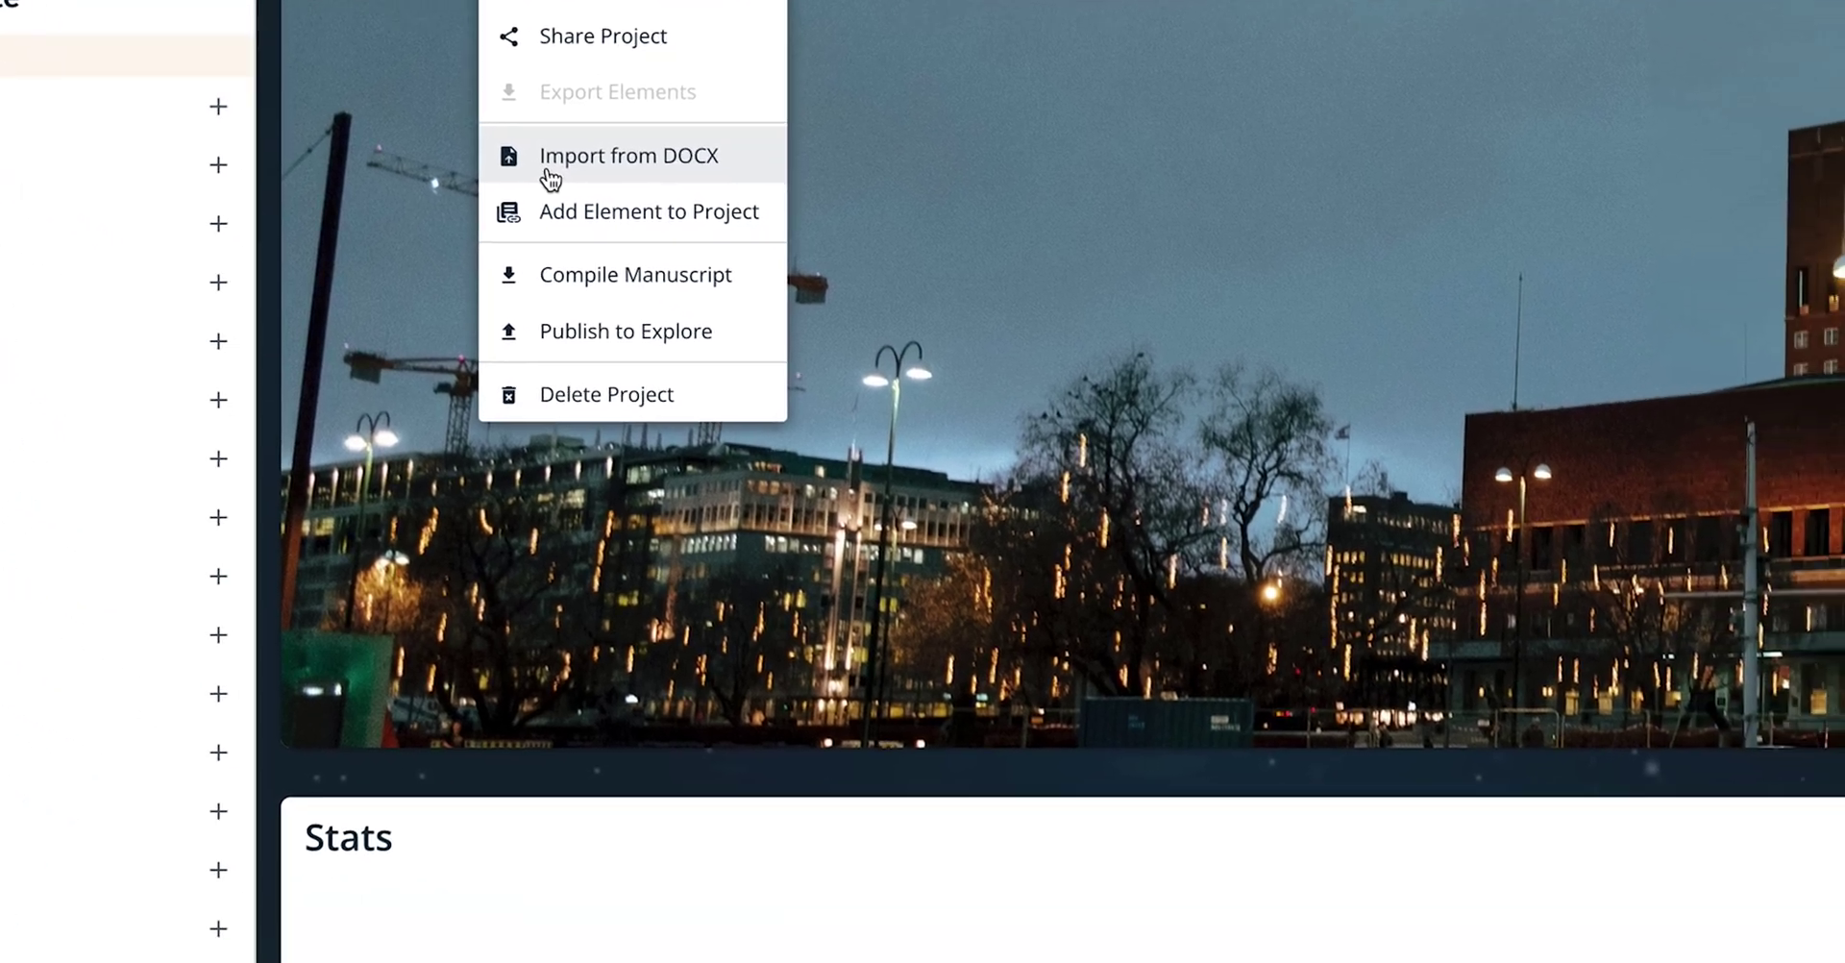
pyautogui.click(752, 279)
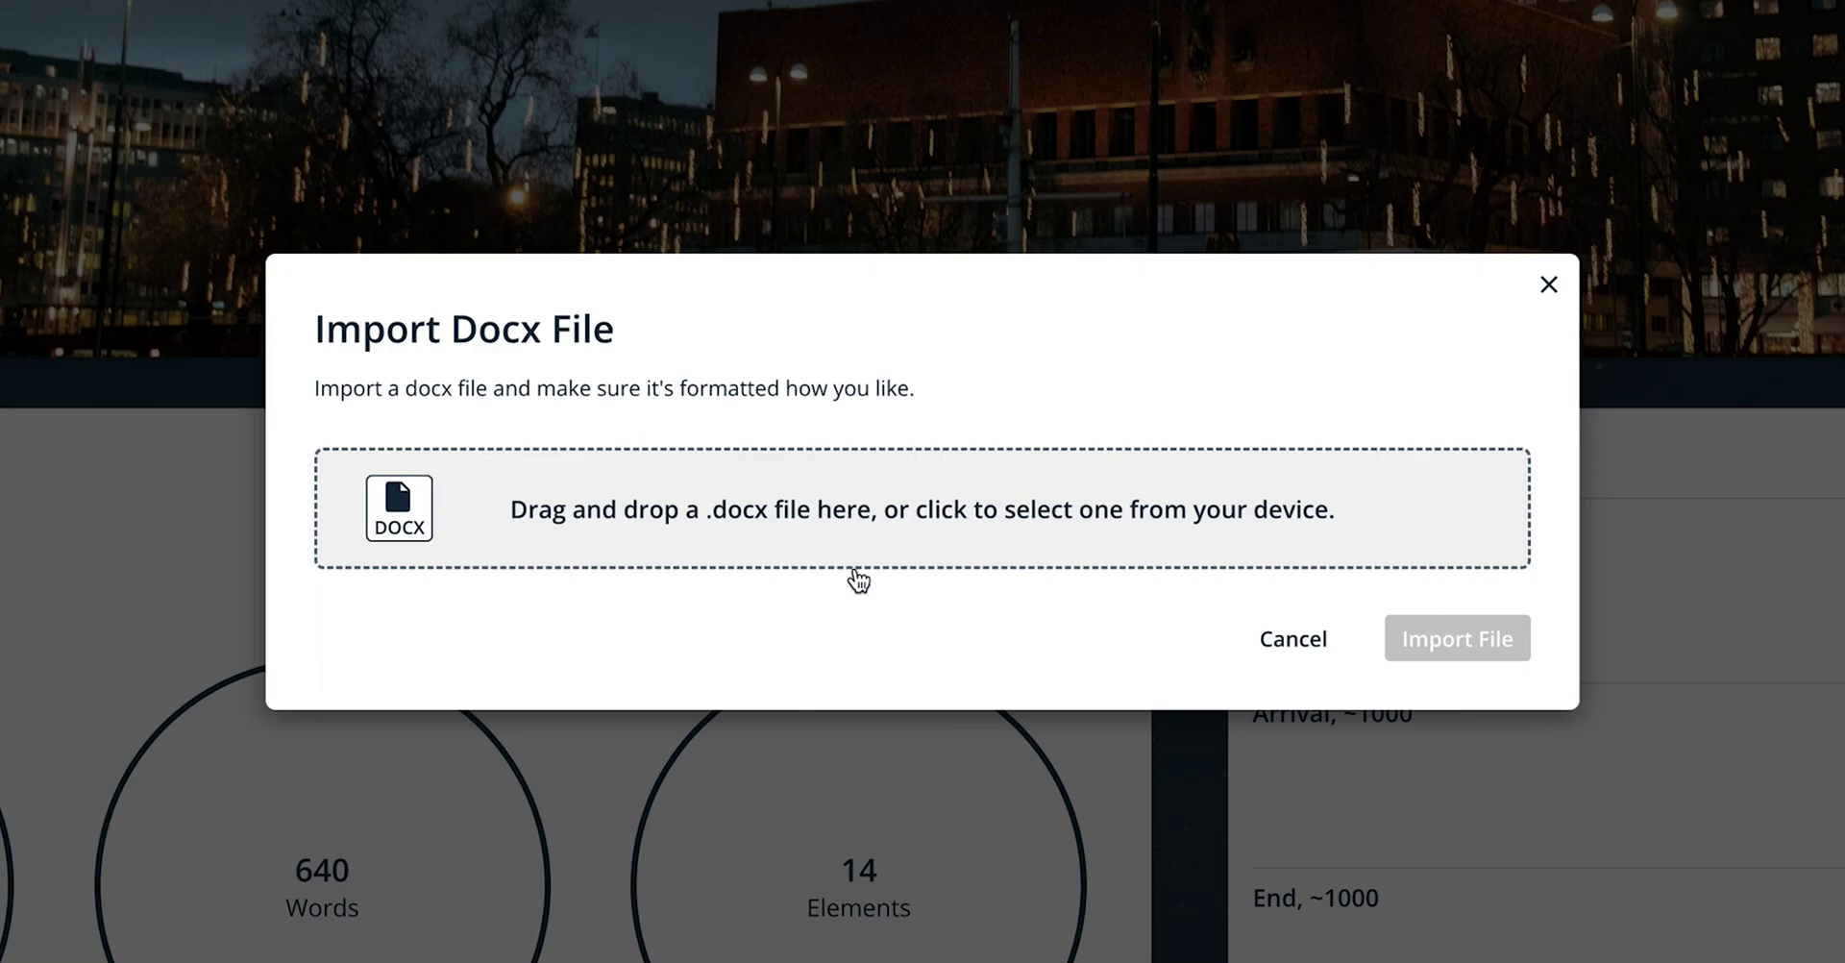
pyautogui.click(984, 574)
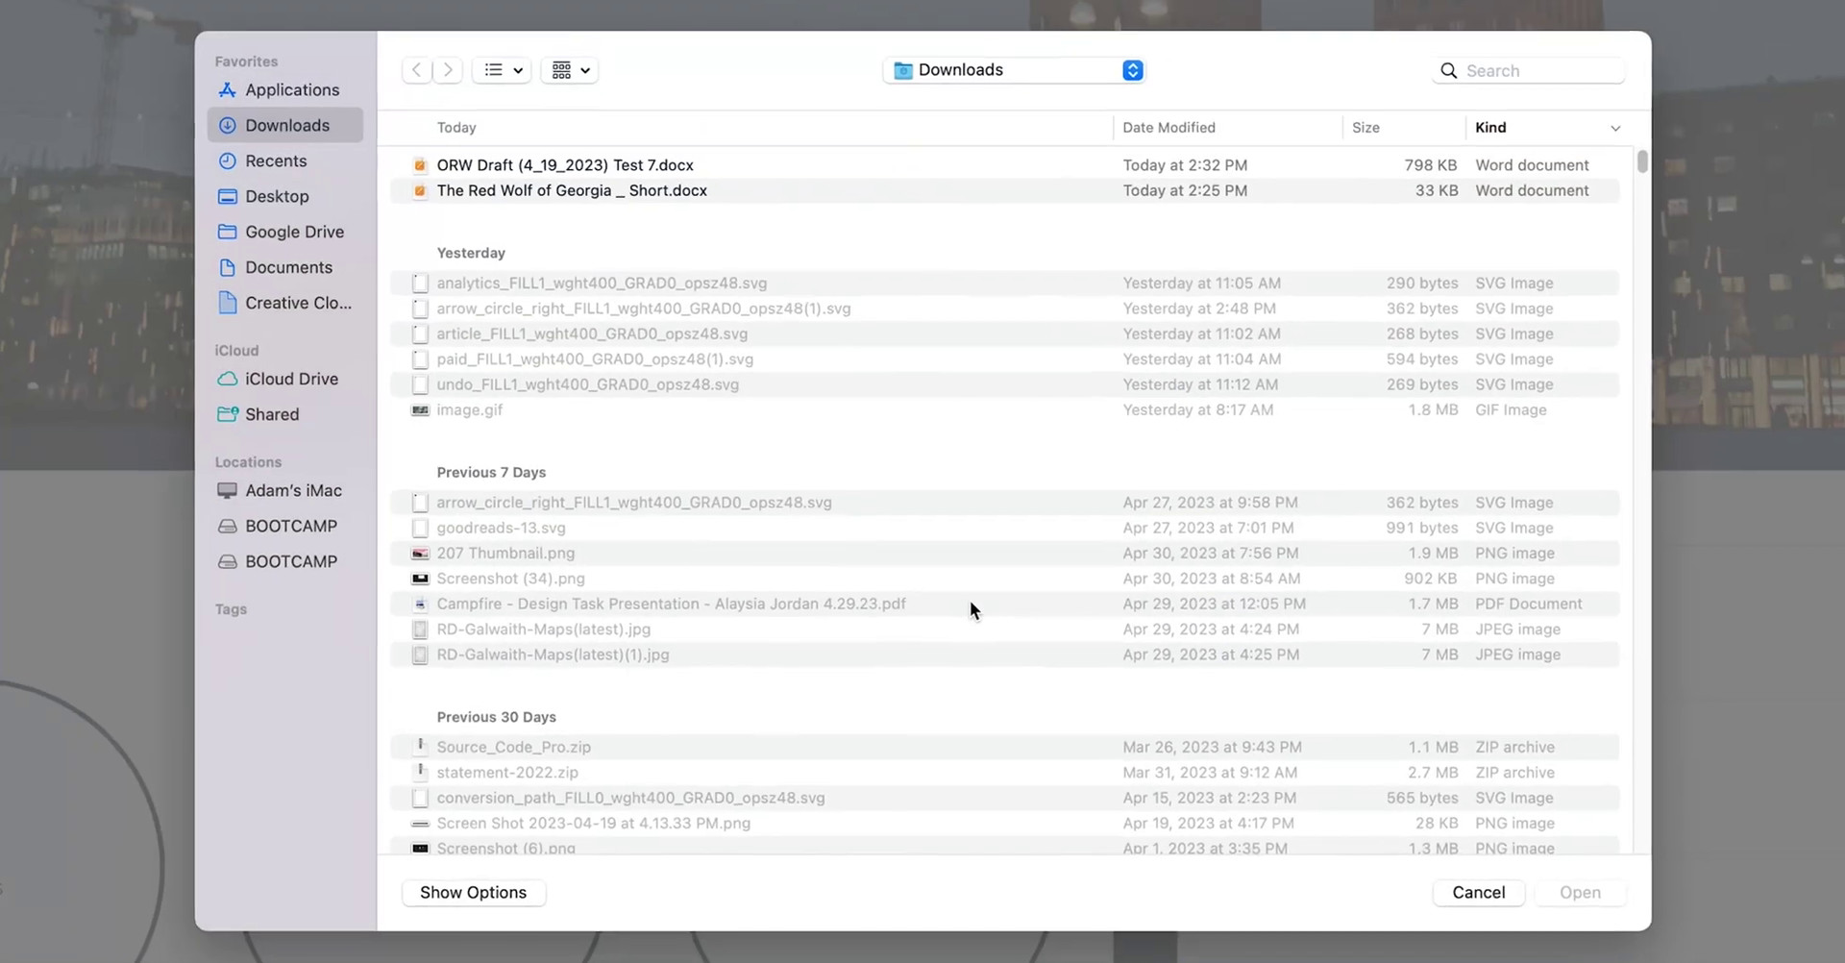
pyautogui.click(620, 194)
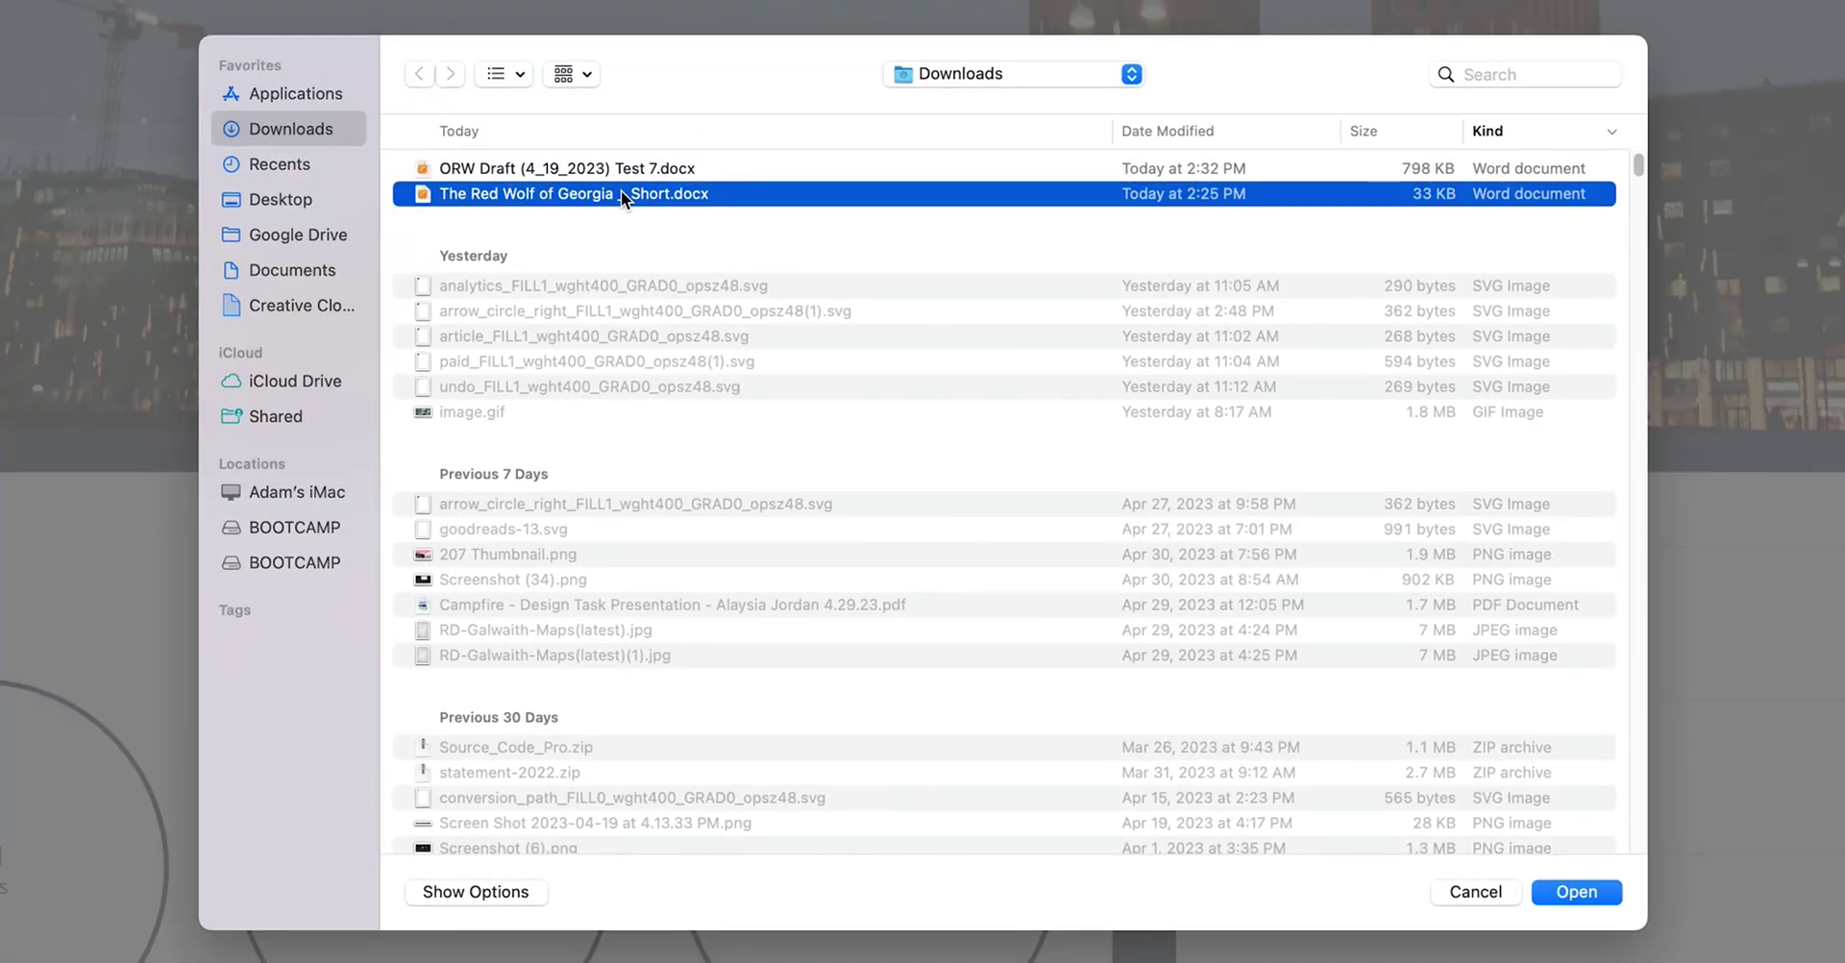
pyautogui.click(1581, 892)
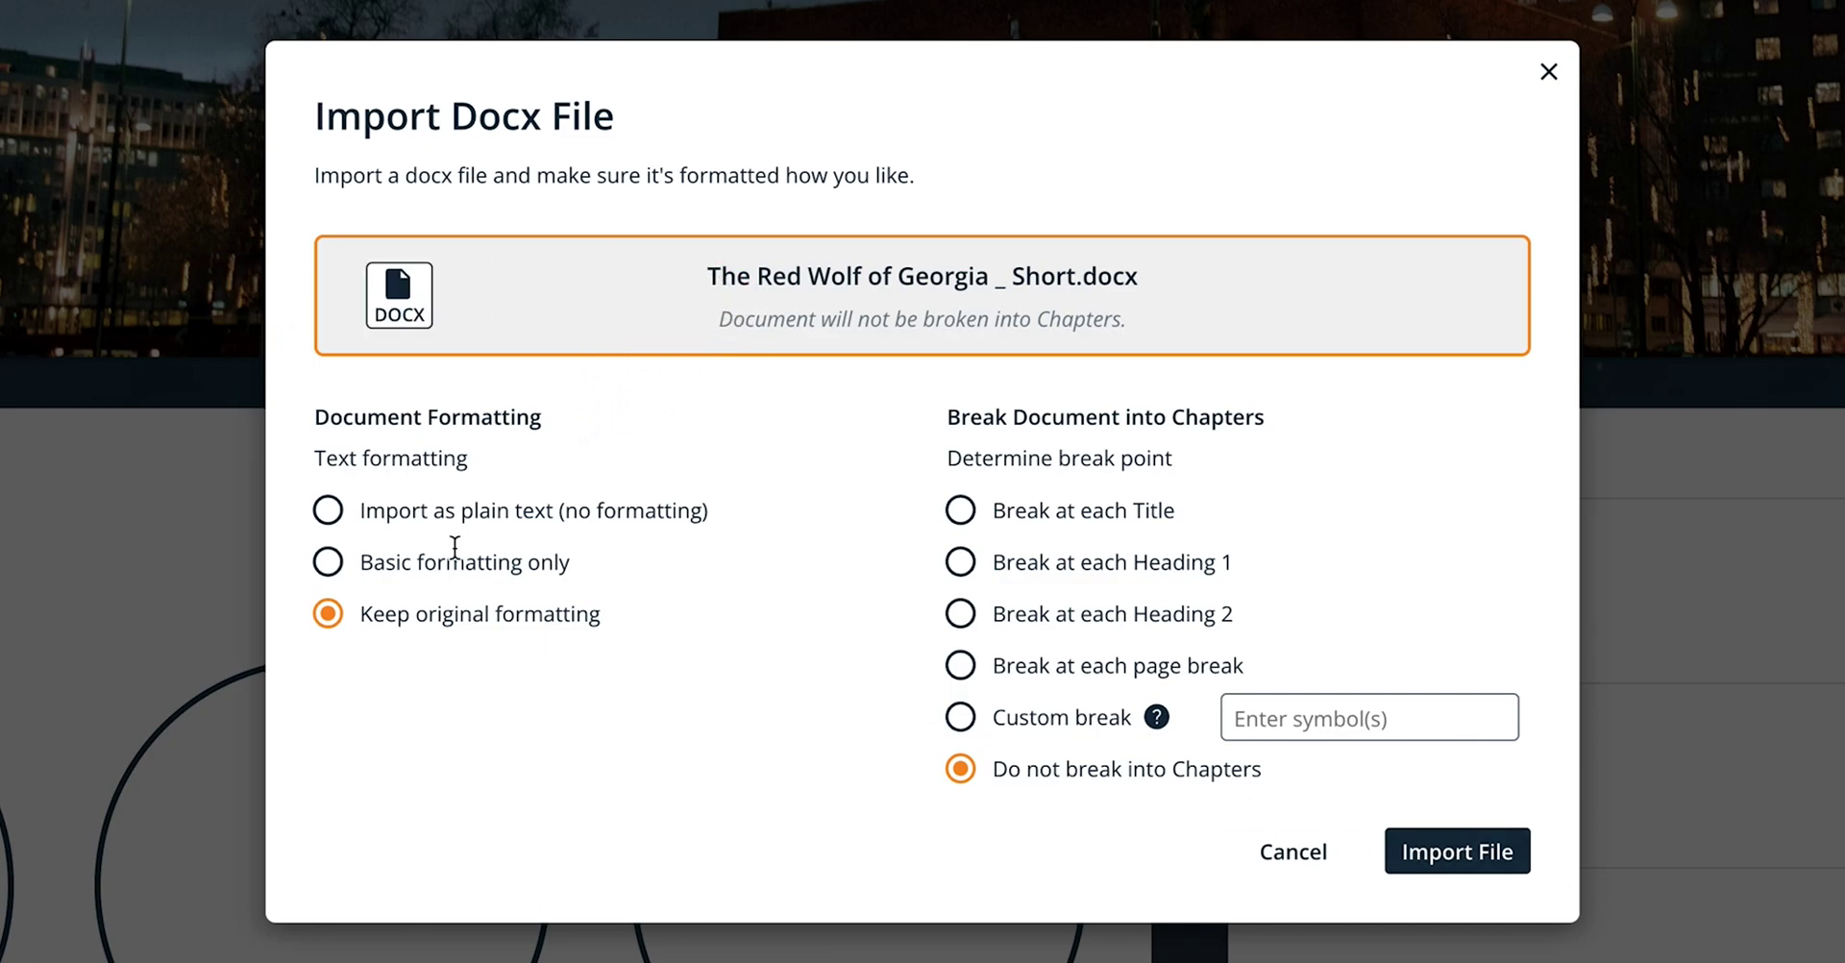
# Step: Try plain text and basic formatting (bold, italics, underline toggles), then choose Keep original formatting
pyautogui.click(338, 510)
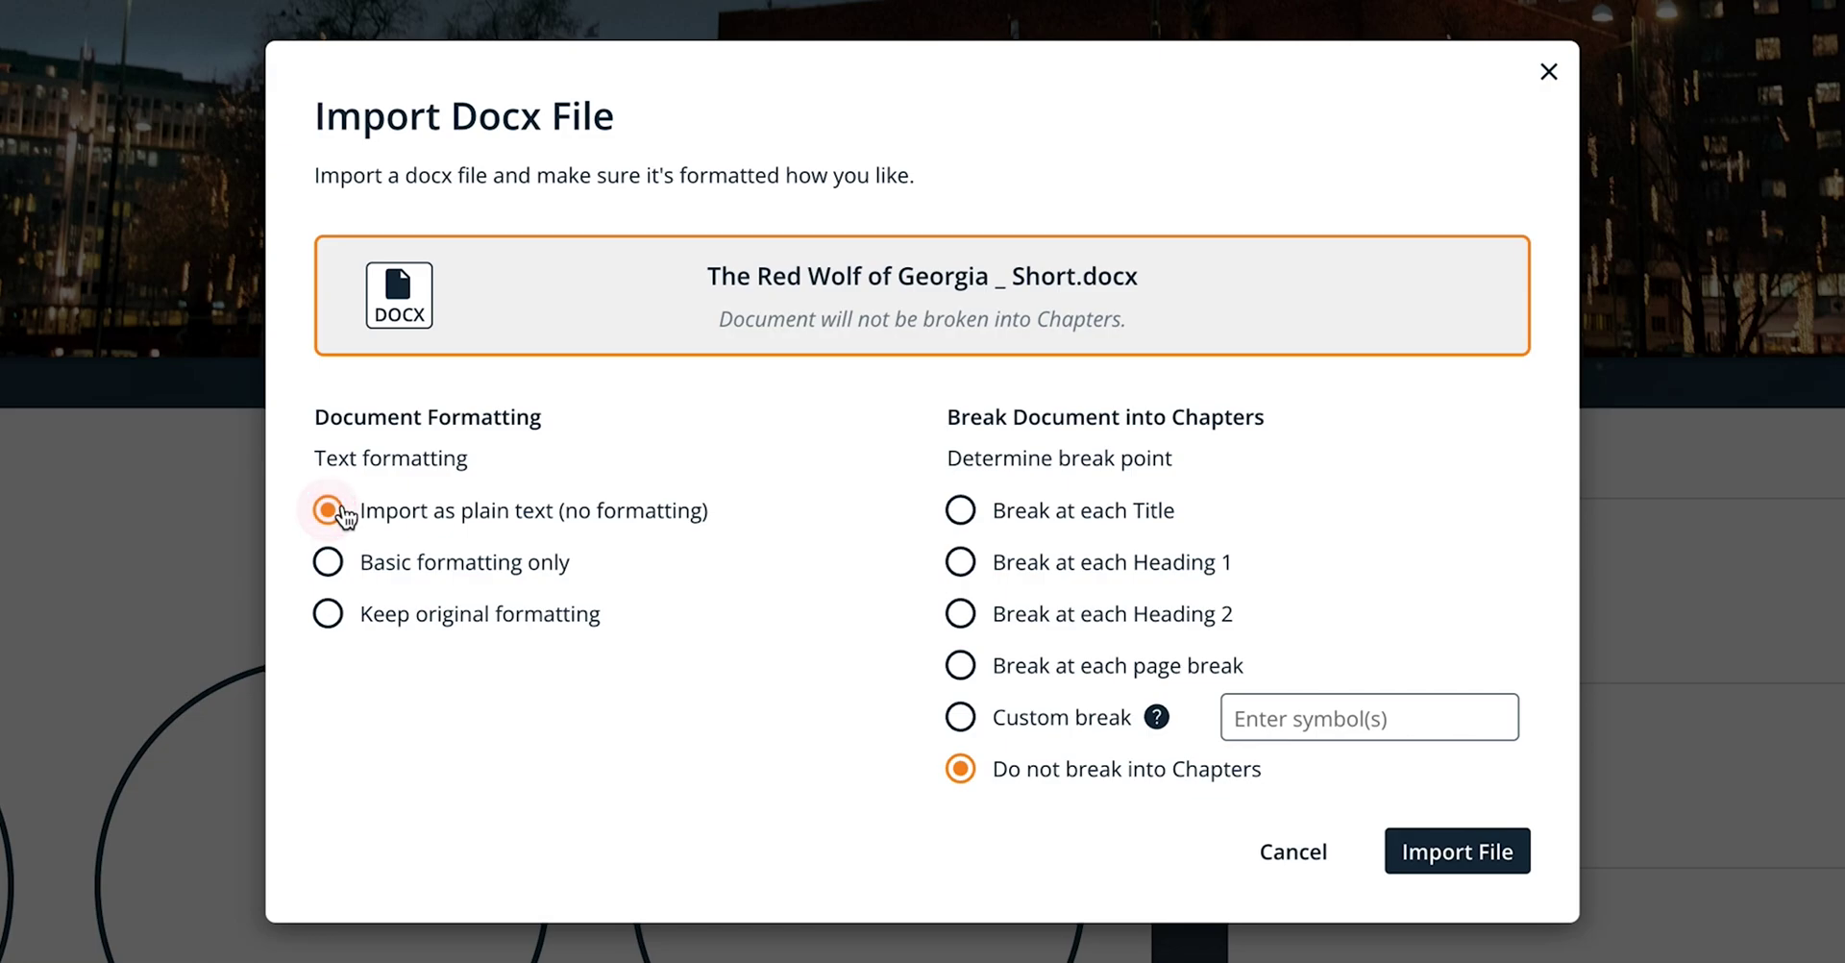
pyautogui.click(330, 567)
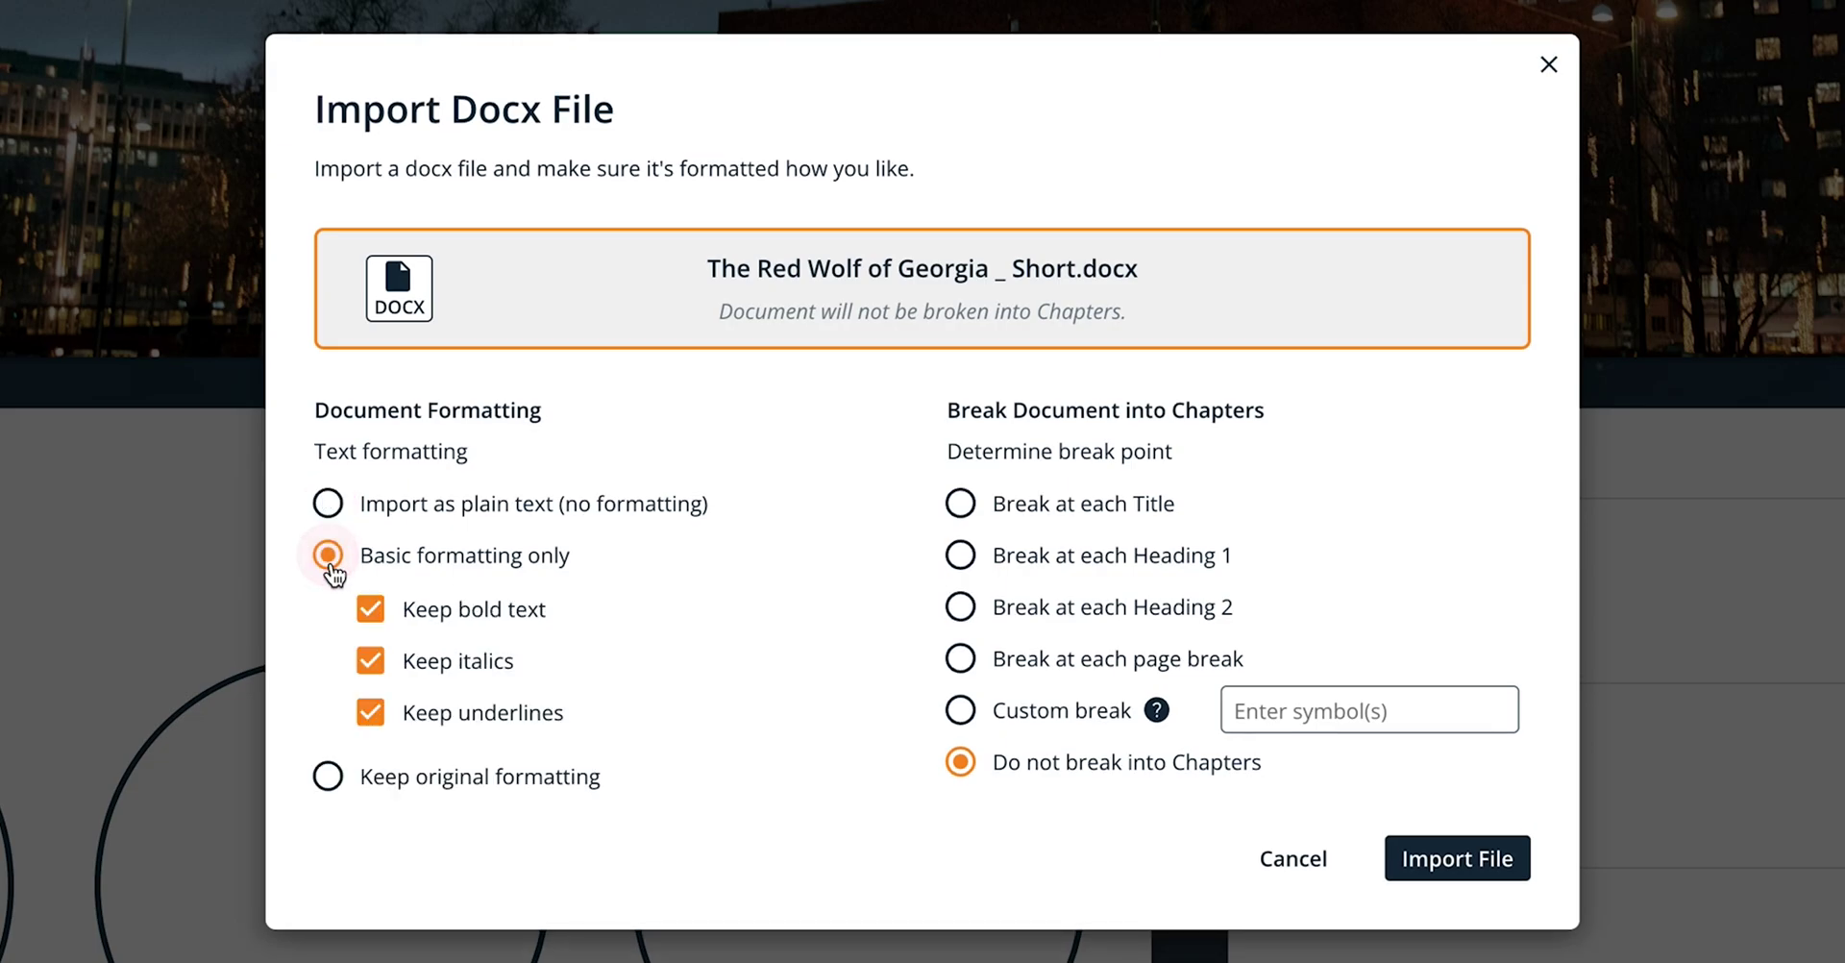
pyautogui.click(373, 622)
pyautogui.click(371, 661)
pyautogui.click(371, 712)
pyautogui.click(371, 661)
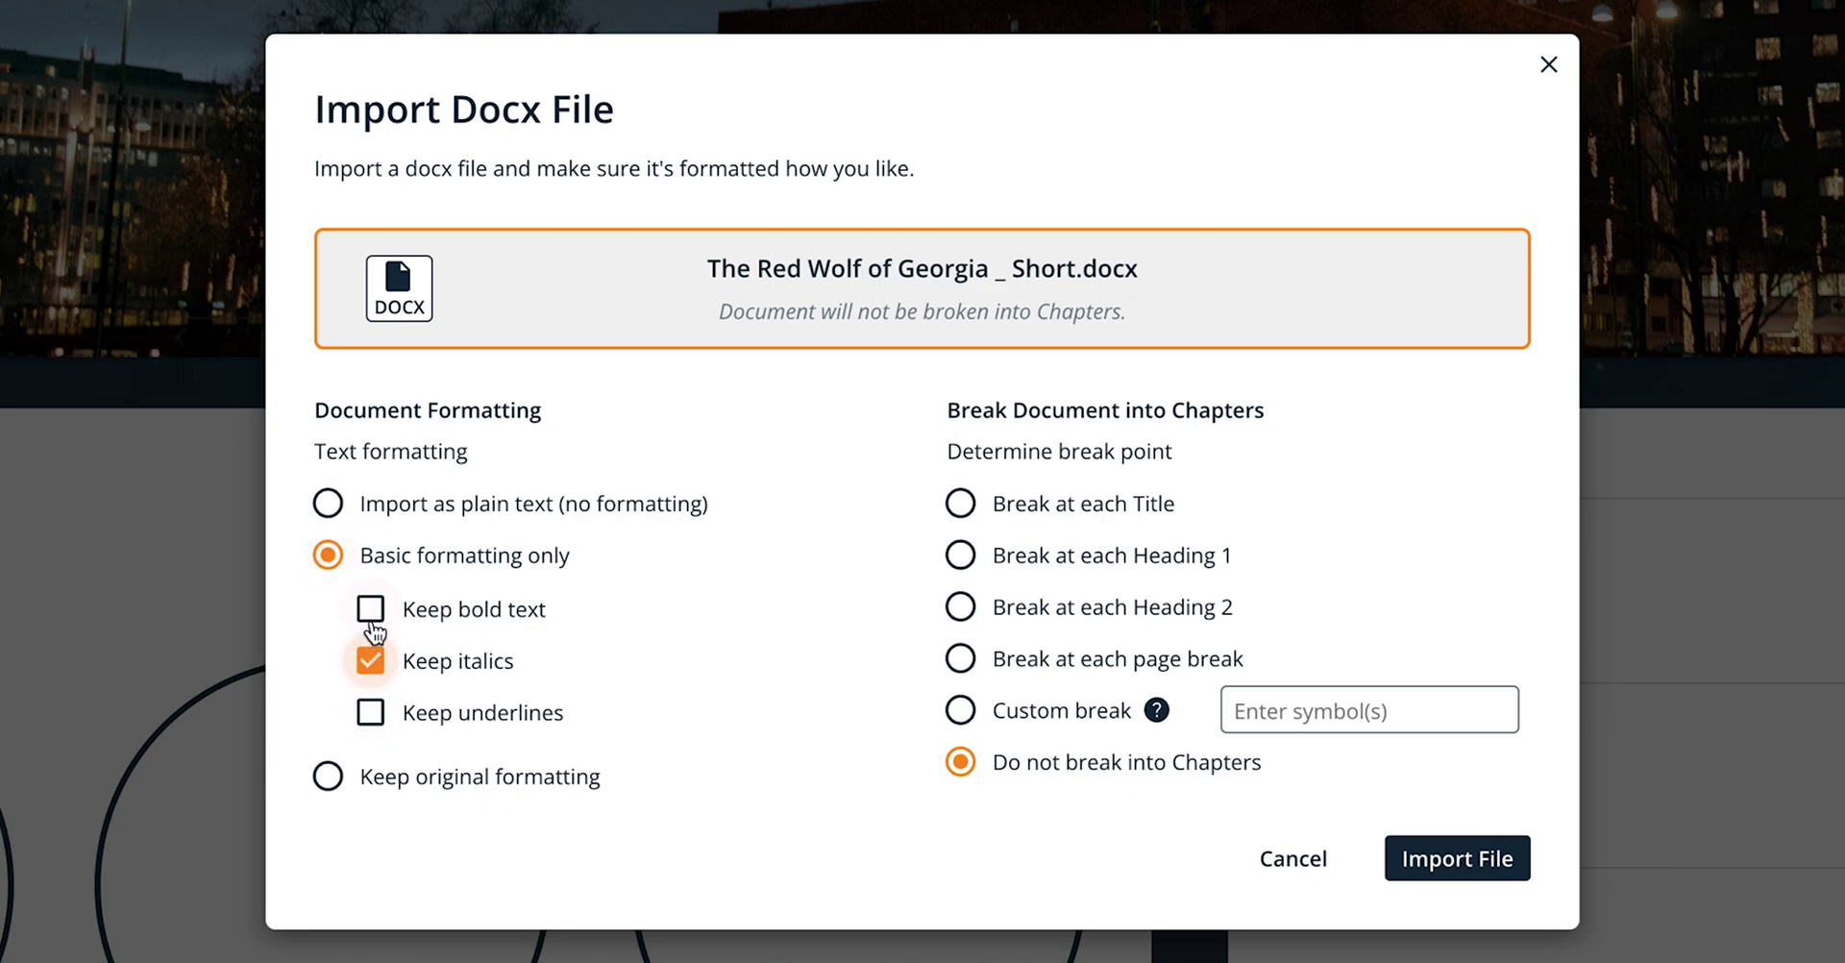
pyautogui.click(371, 610)
pyautogui.click(328, 775)
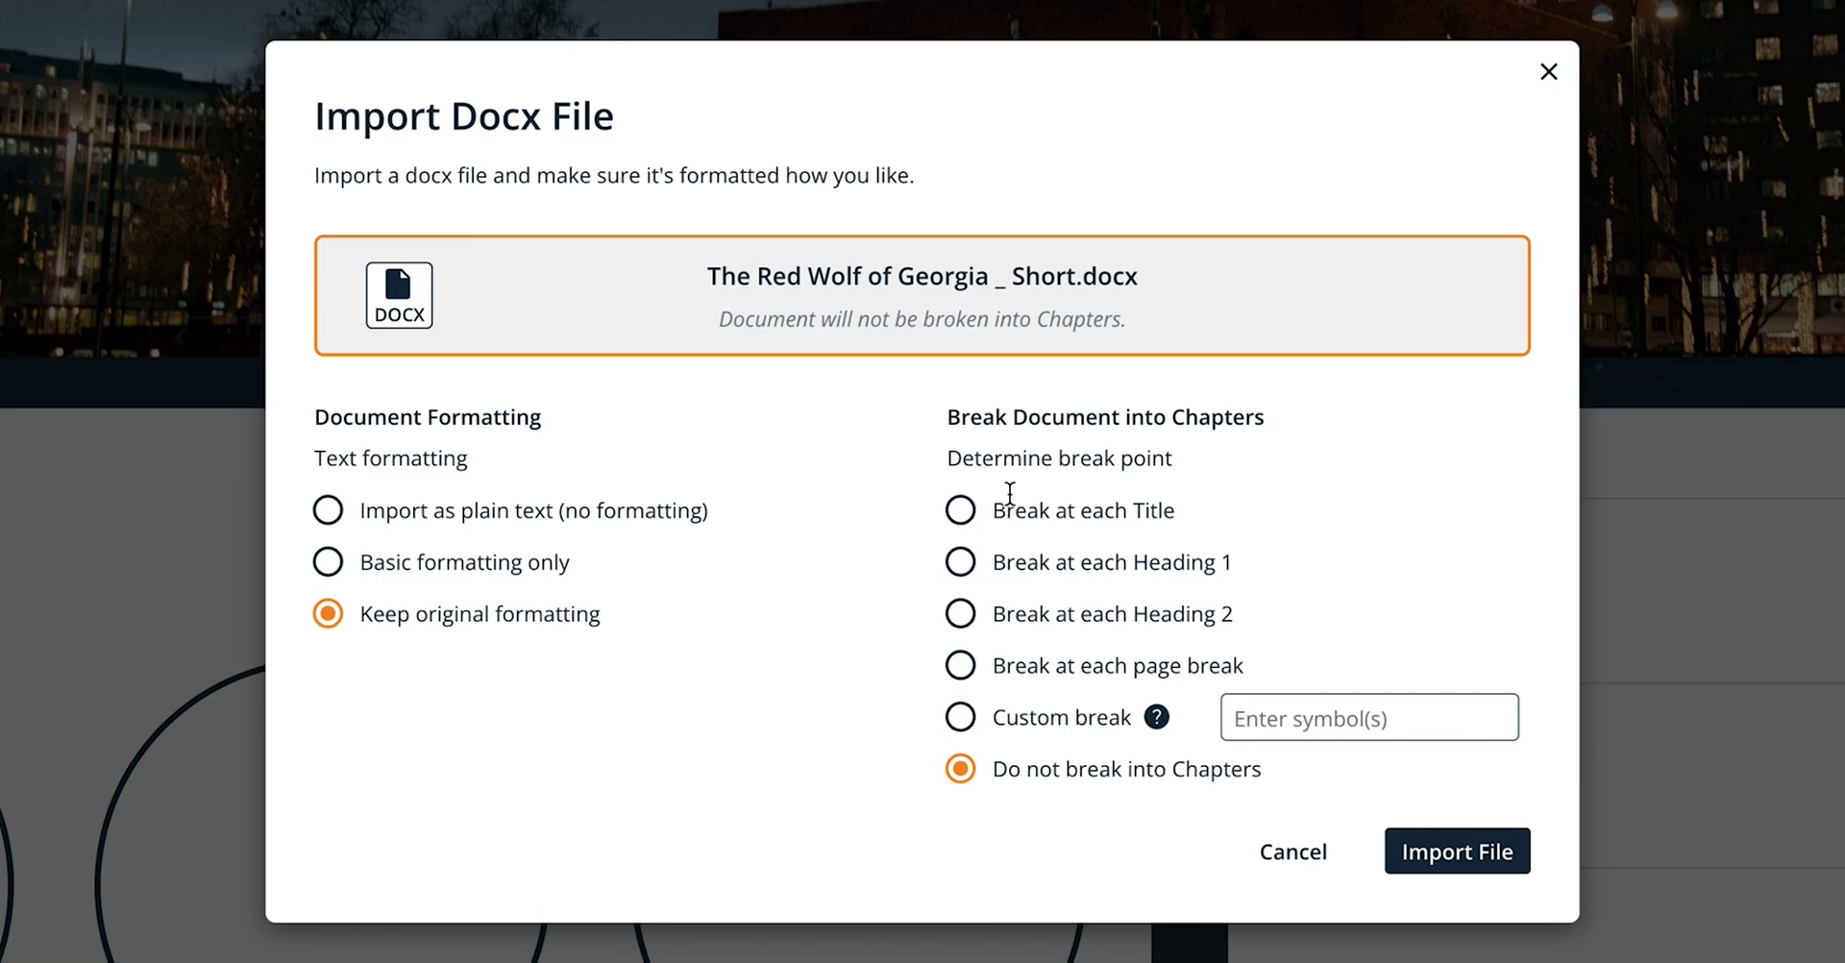
# Step: Try the Title, Heading 1, Heading 2 and page break chapter-split options in turn
pyautogui.click(958, 509)
pyautogui.click(958, 564)
pyautogui.click(949, 618)
pyautogui.click(953, 663)
# Step: Set a Custom break on ### (5 chapters), briefly switch to no chapters, then restore Custom break
pyautogui.click(960, 716)
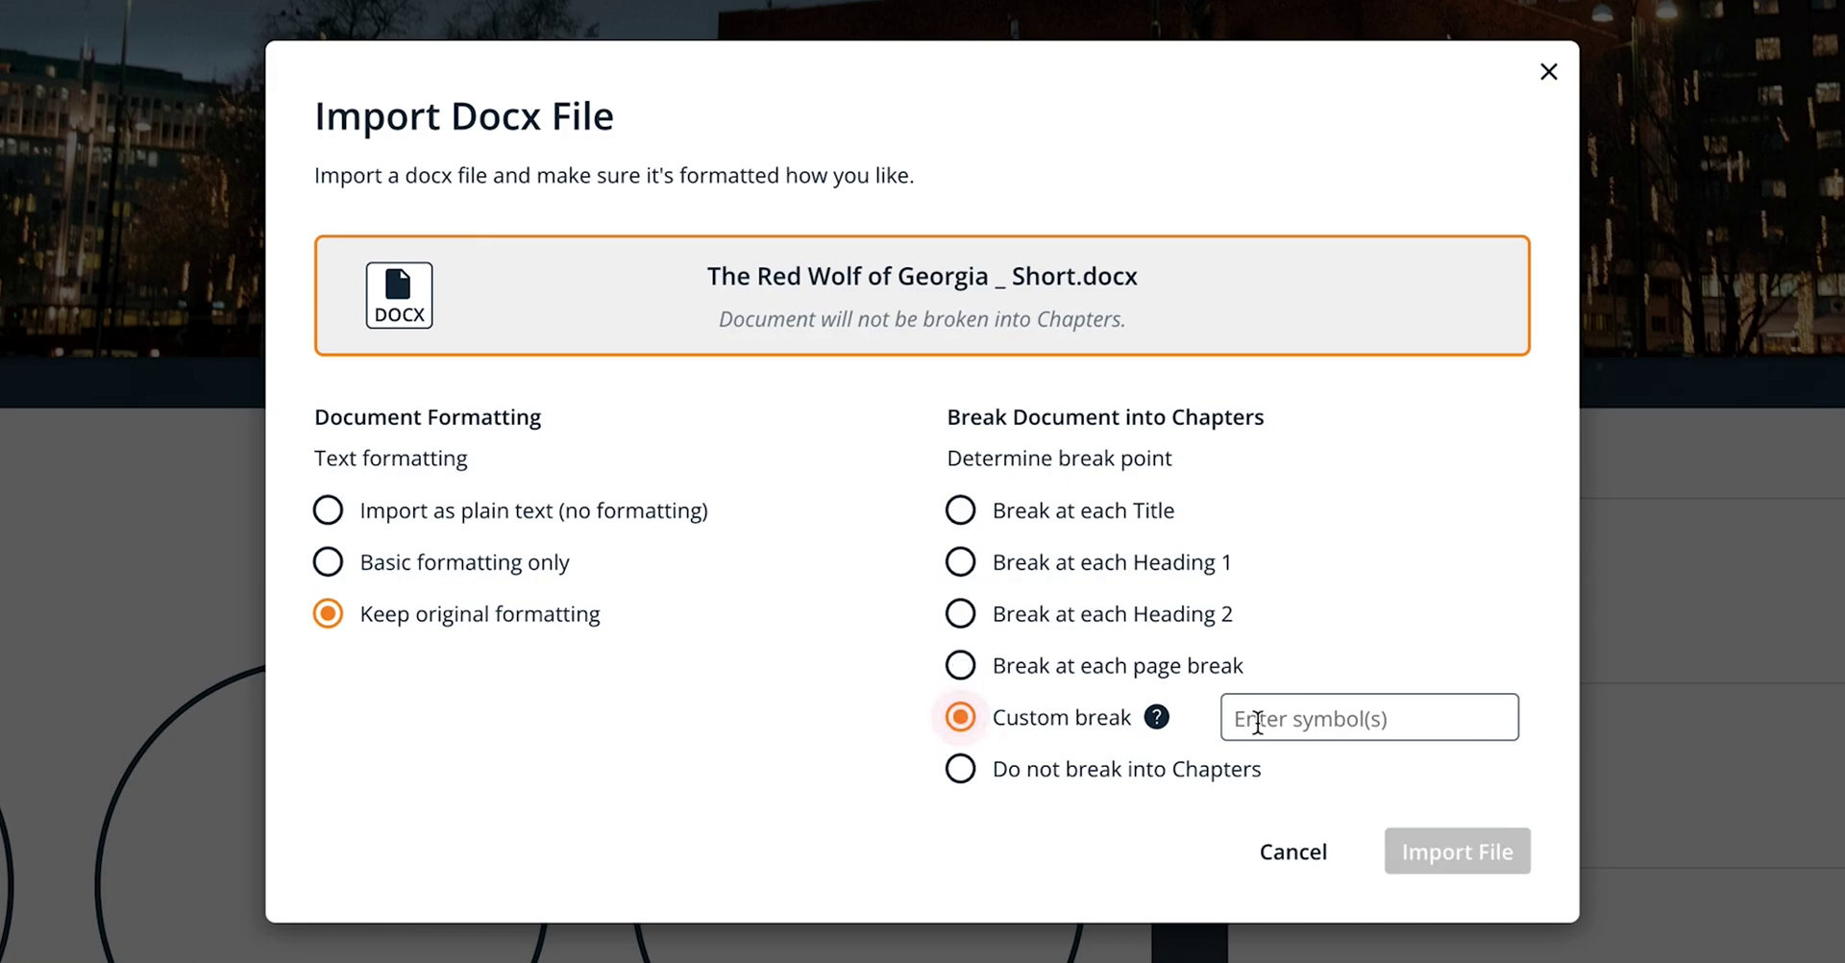
pyautogui.click(1269, 735)
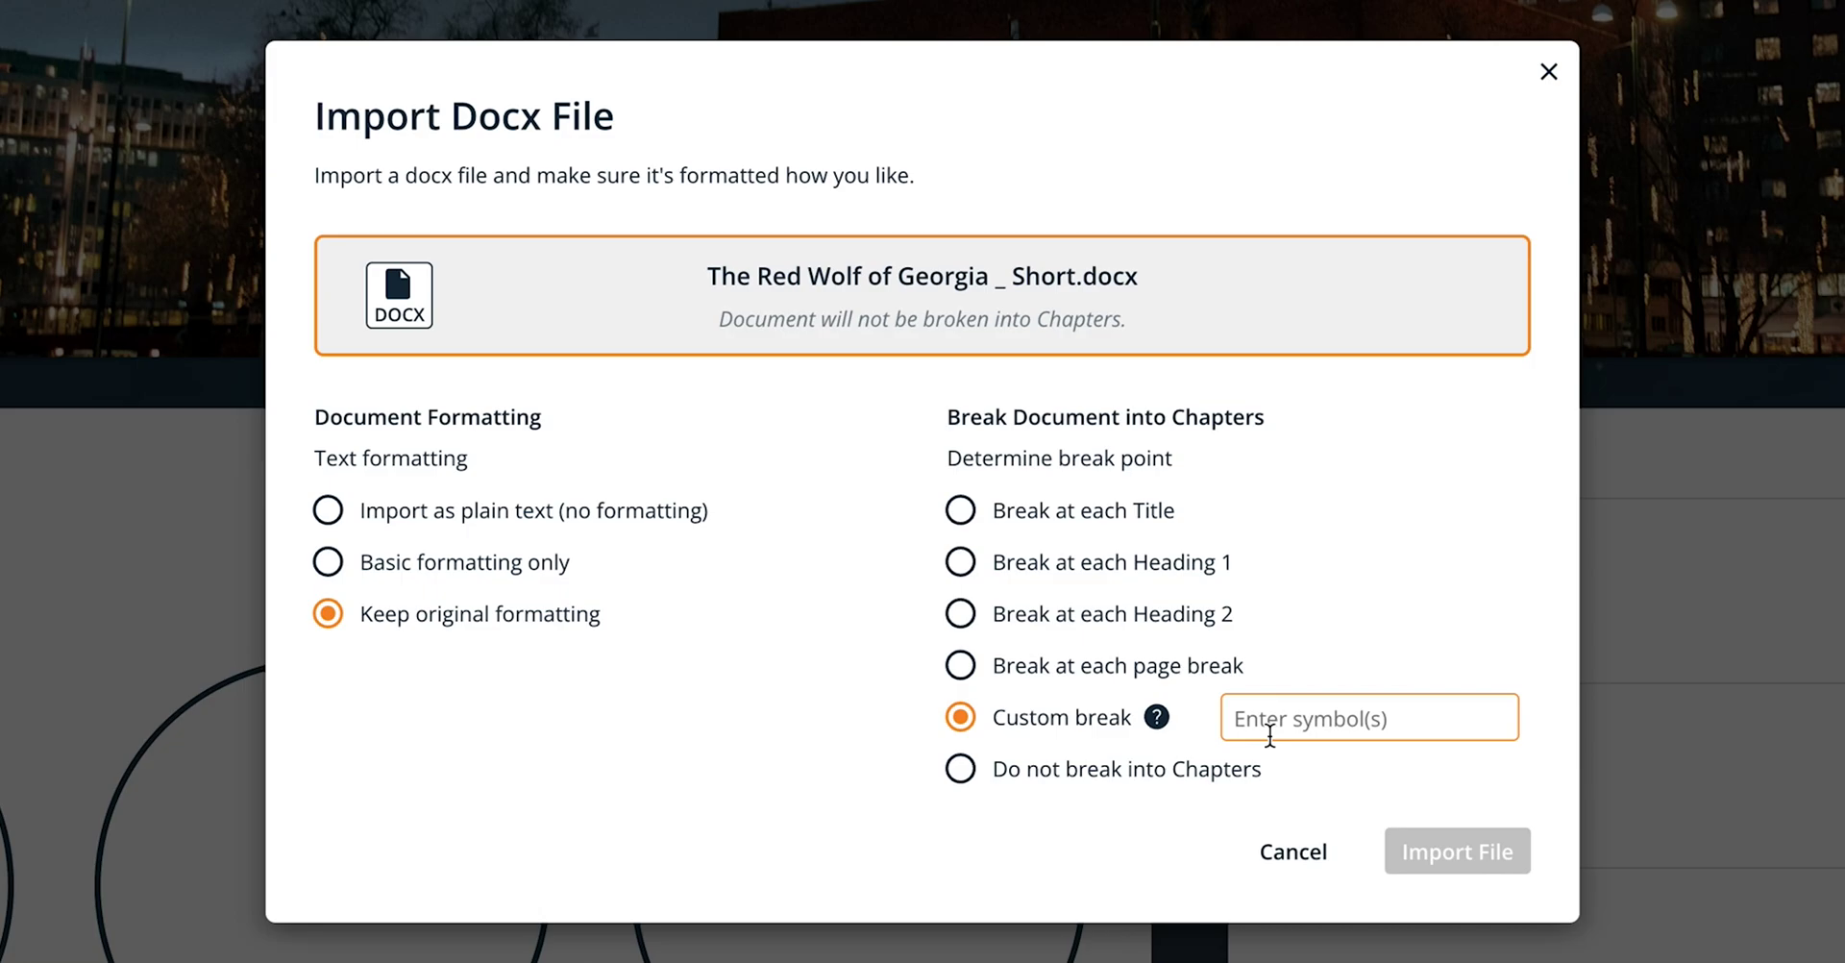
pyautogui.write('###')
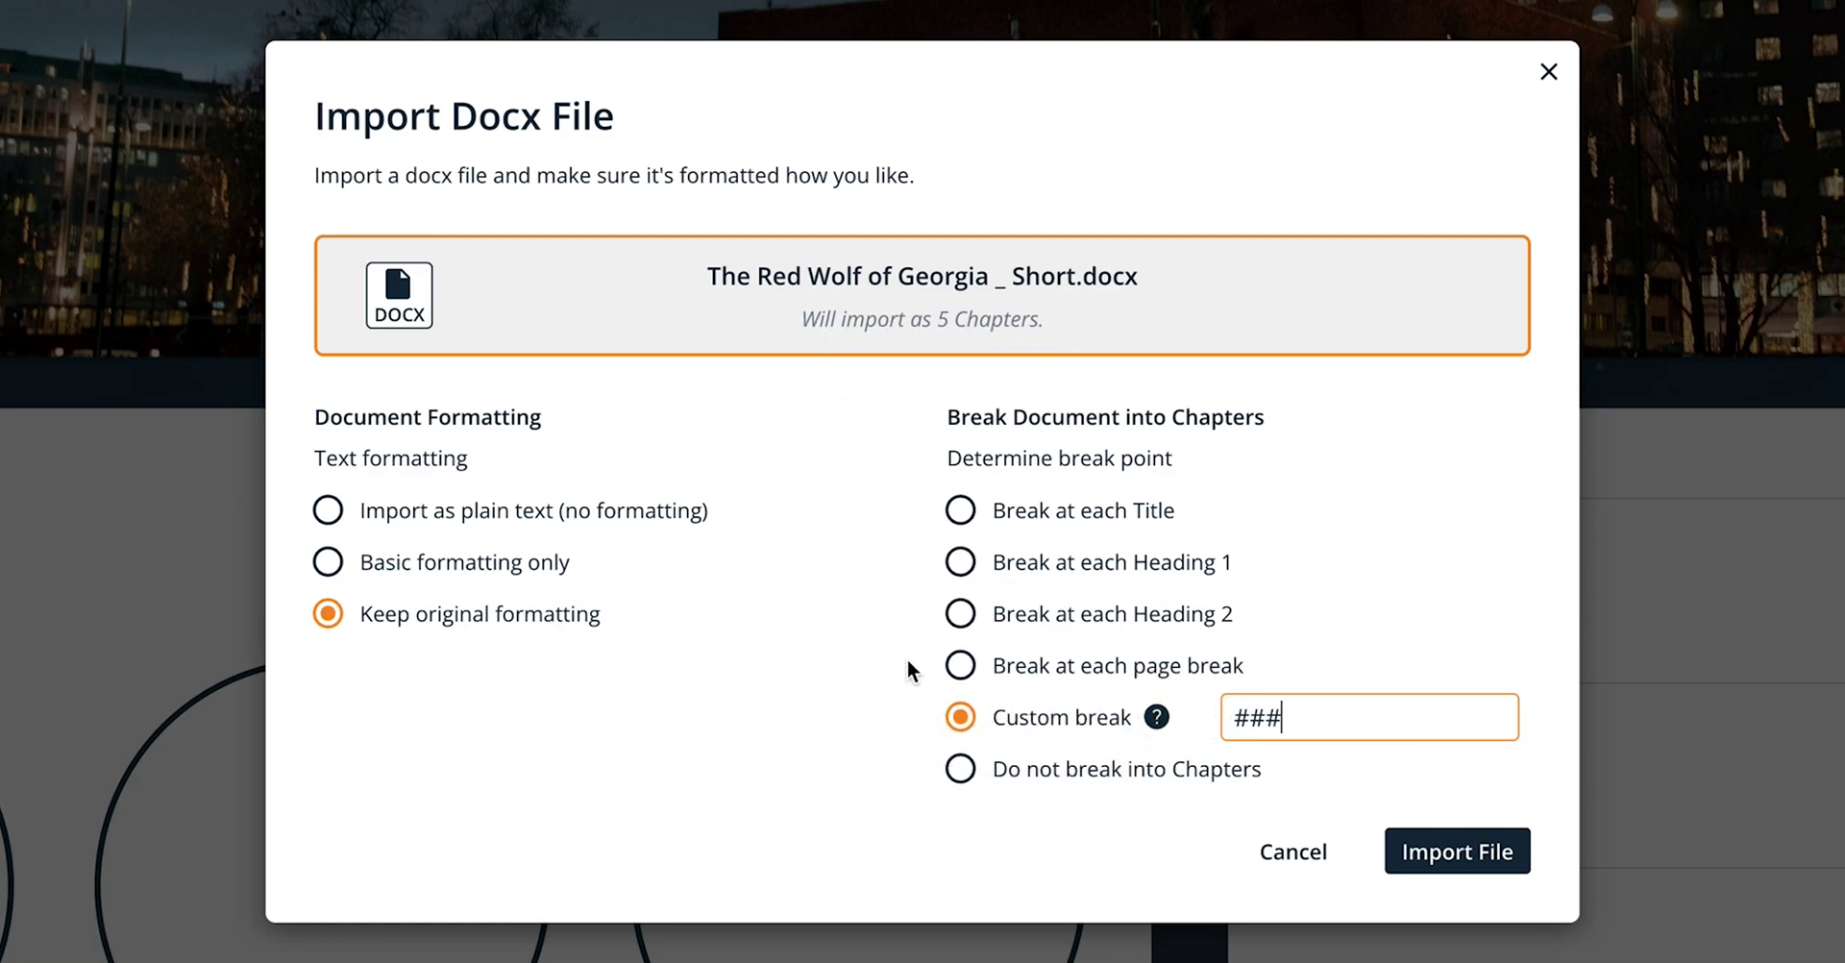
pyautogui.moveTo(1158, 727)
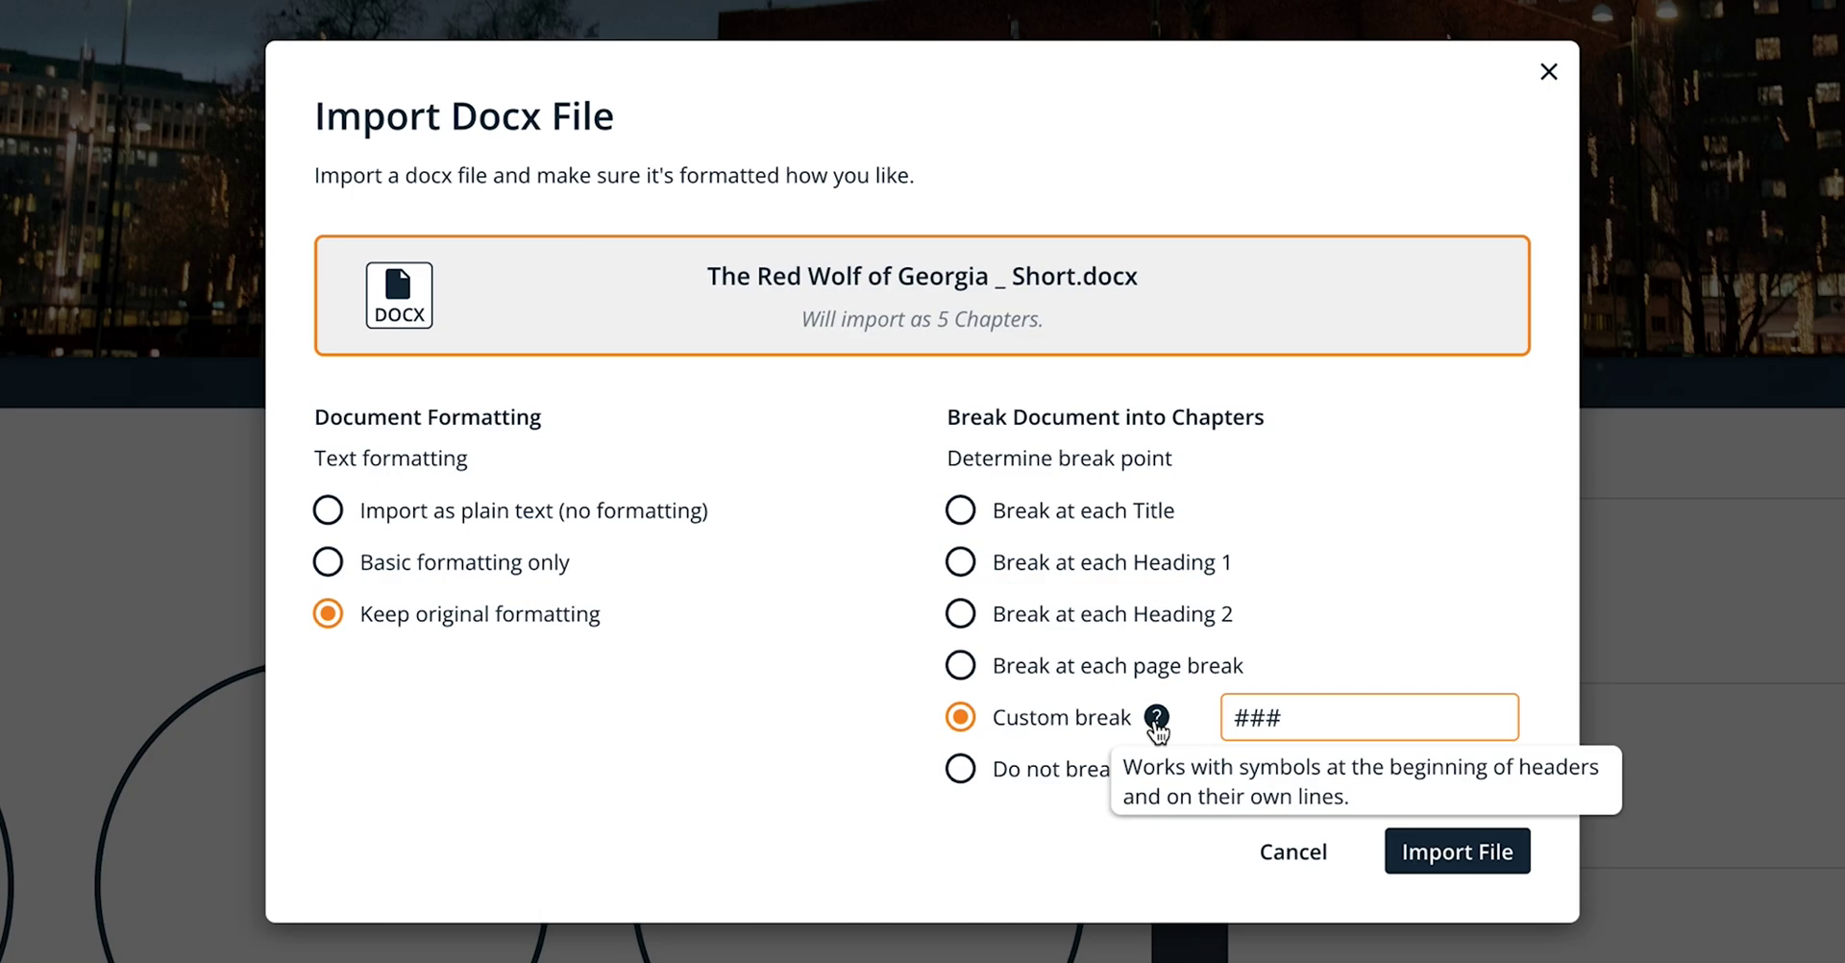
pyautogui.click(960, 769)
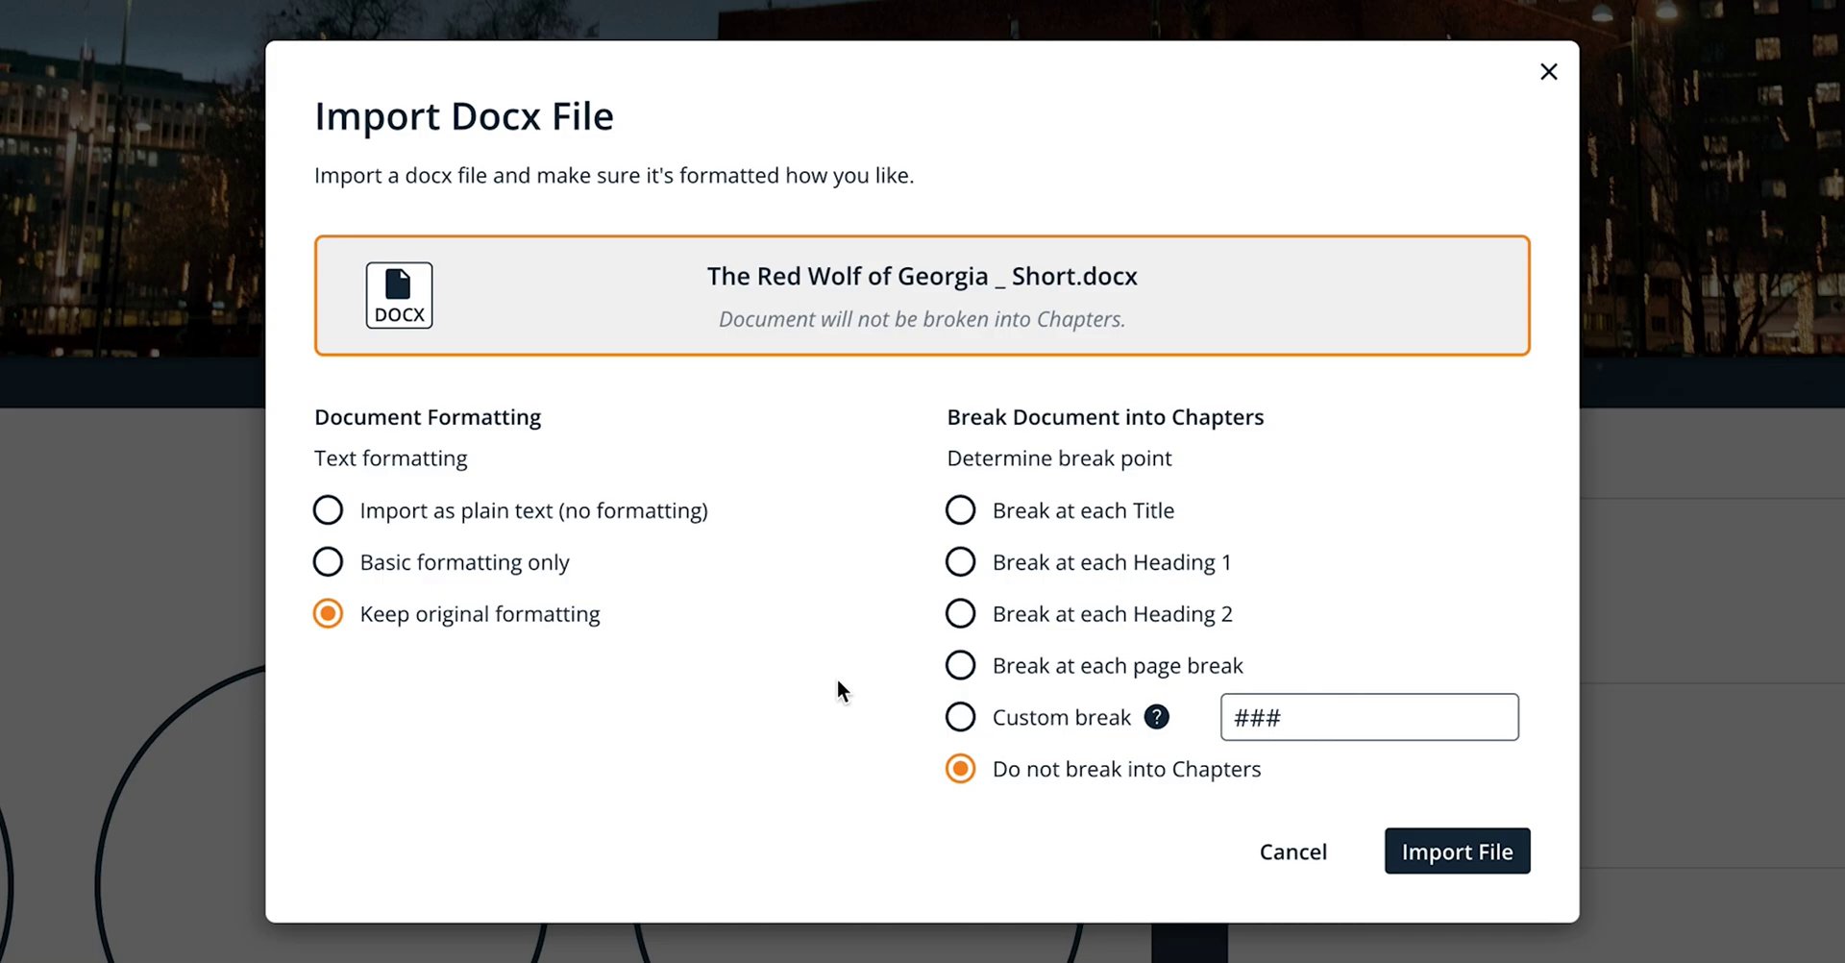
pyautogui.click(962, 723)
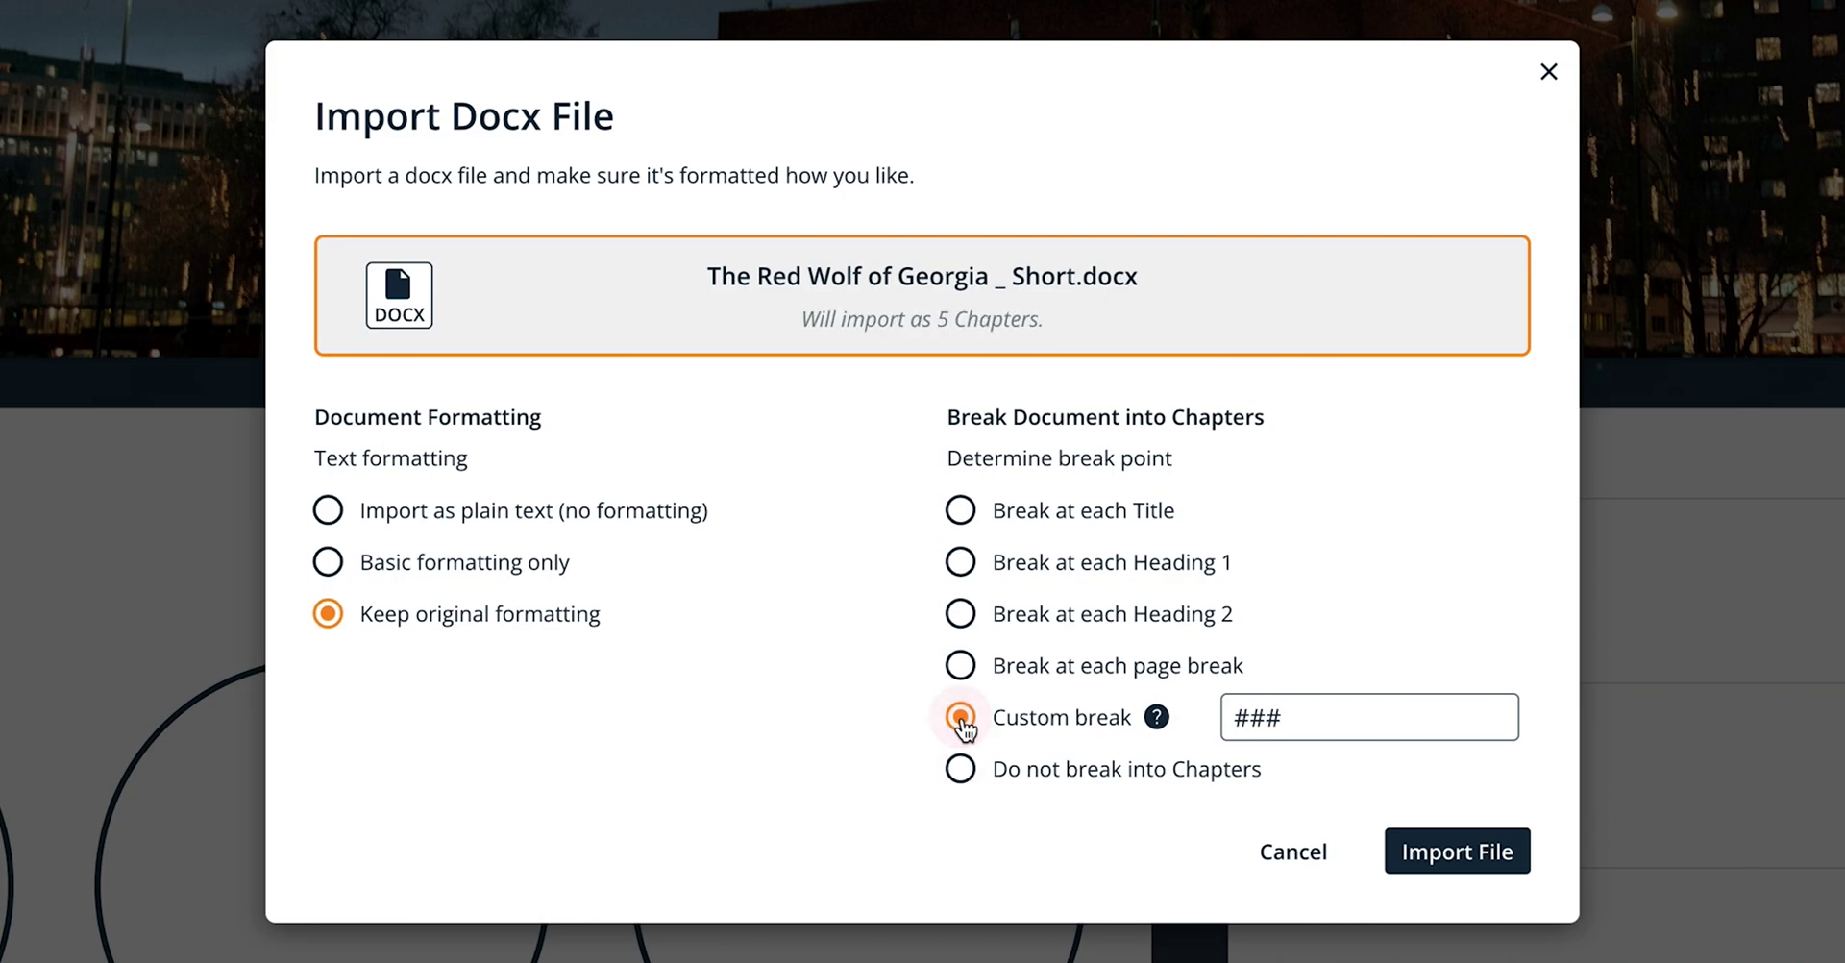
# Step: Import the file, expand Manuscript's five chapters, and open The Red Wolf of Georgia at 220% zoom
pyautogui.click(1494, 869)
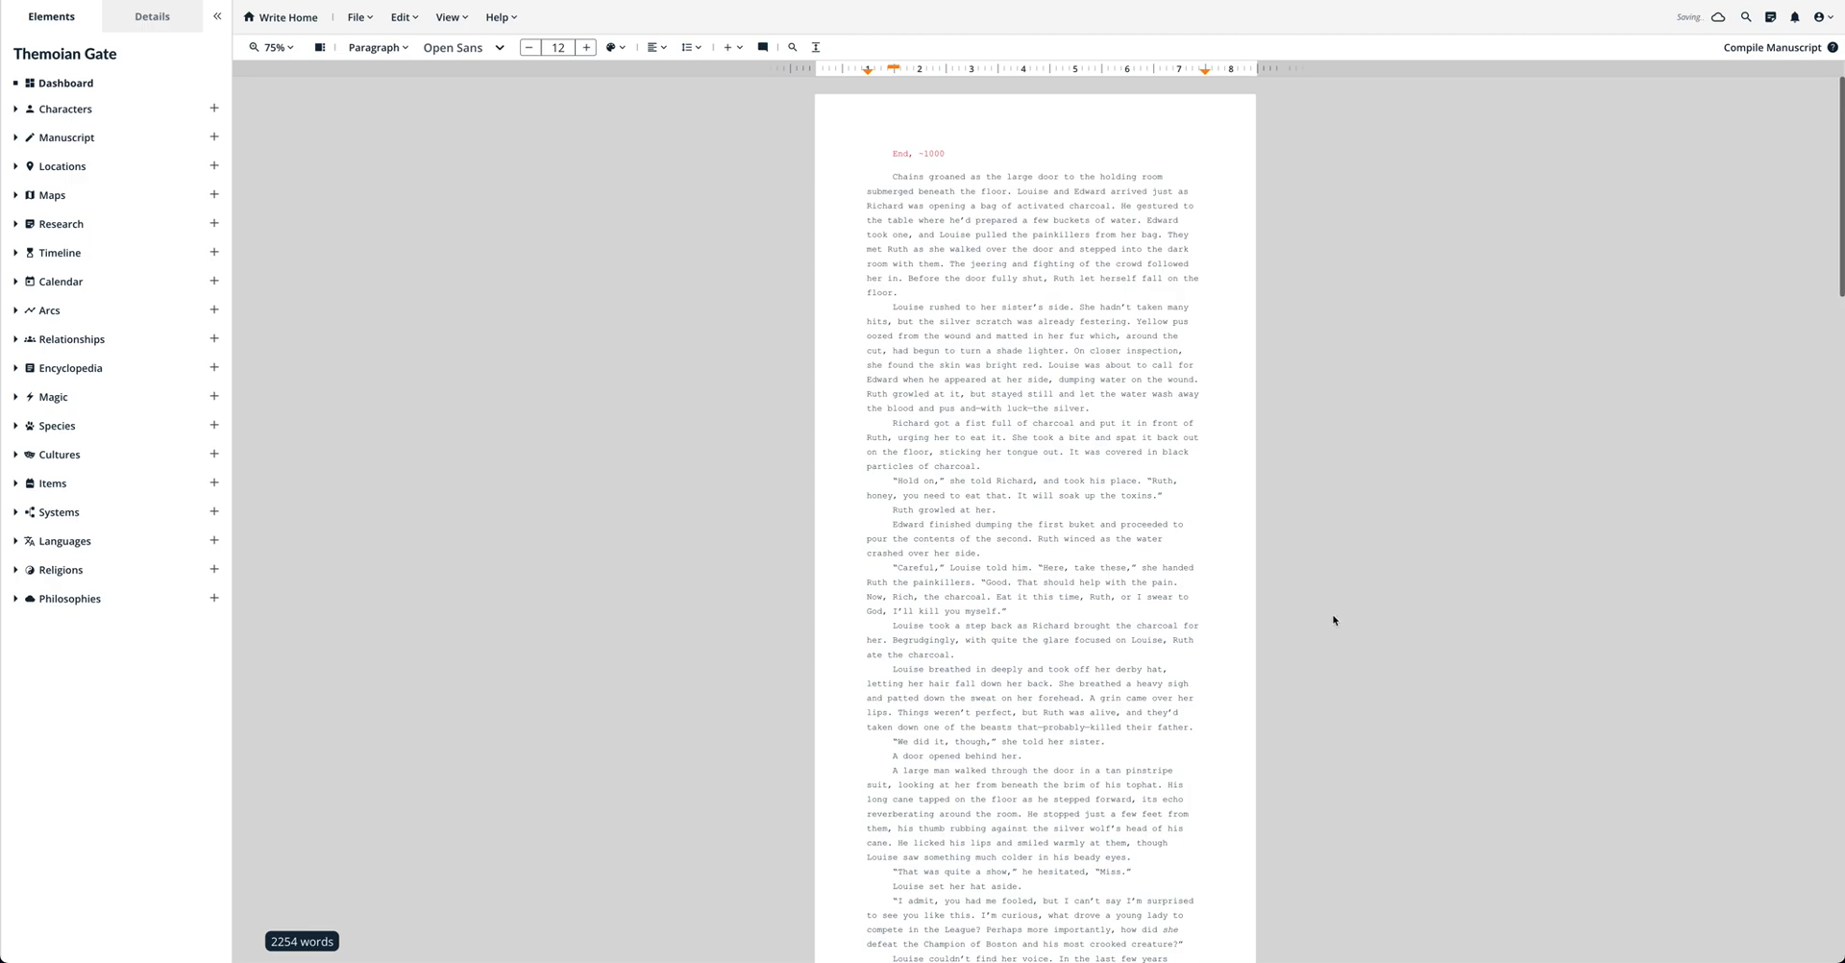
pyautogui.click(87, 137)
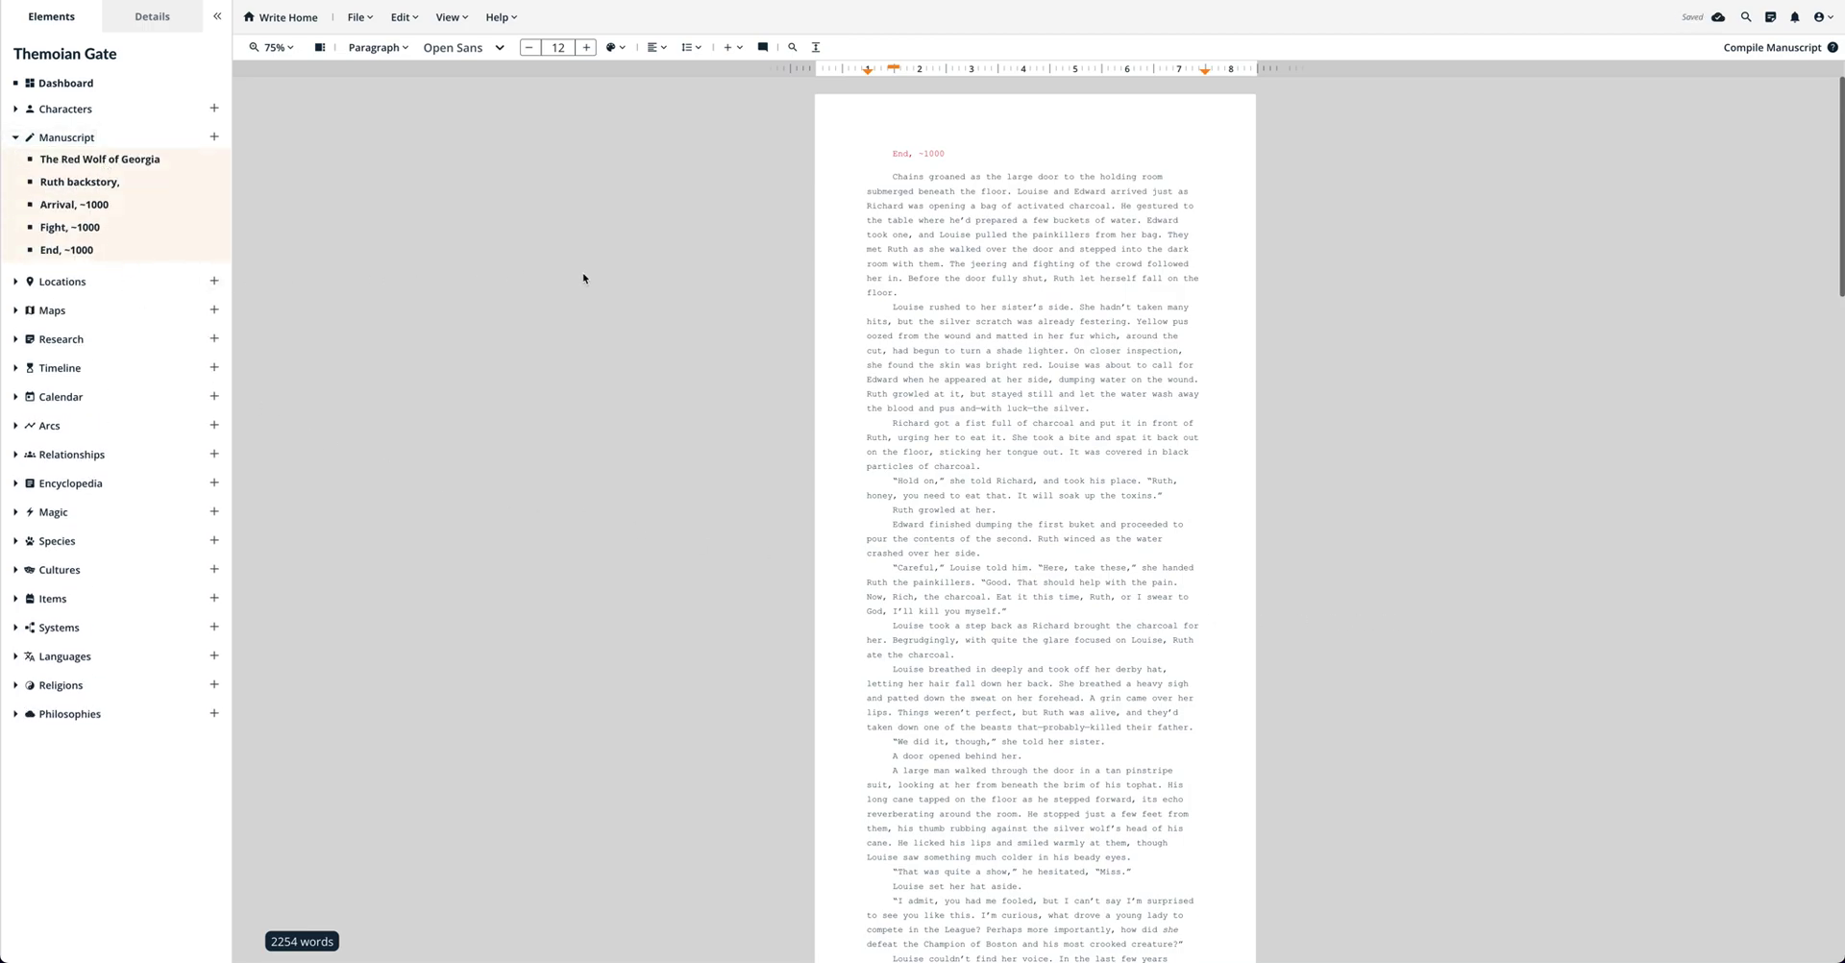
pyautogui.click(271, 47)
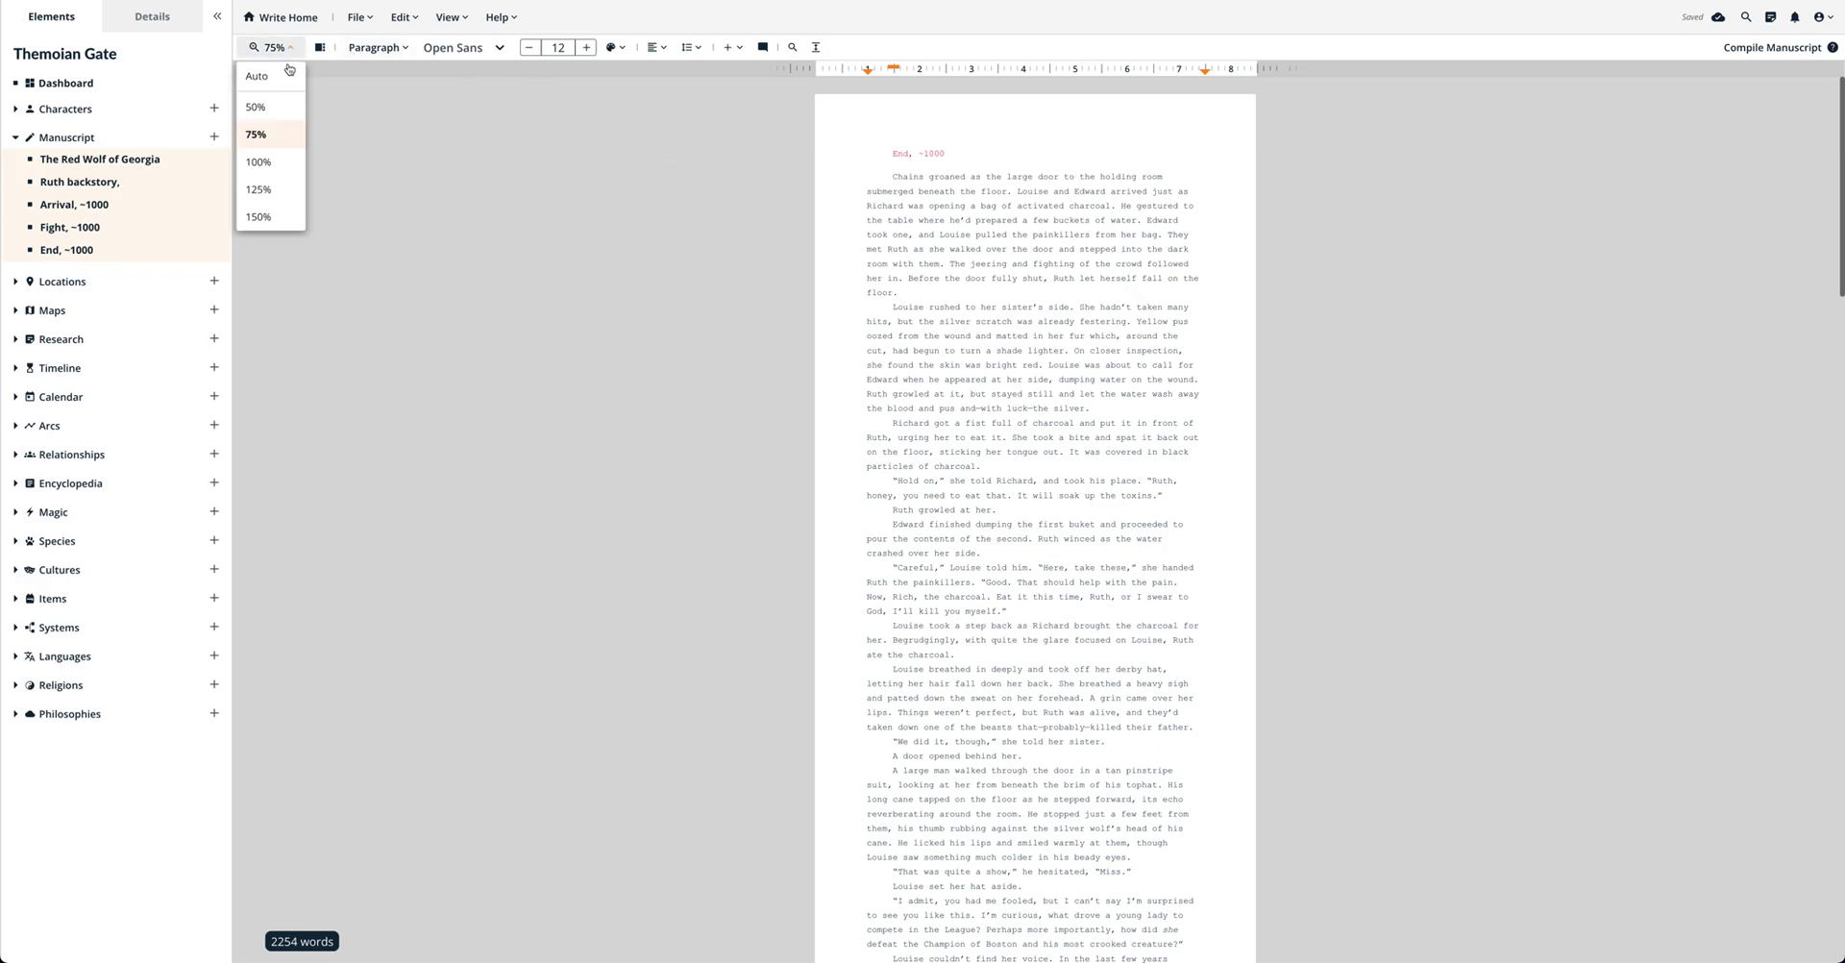
pyautogui.click(265, 75)
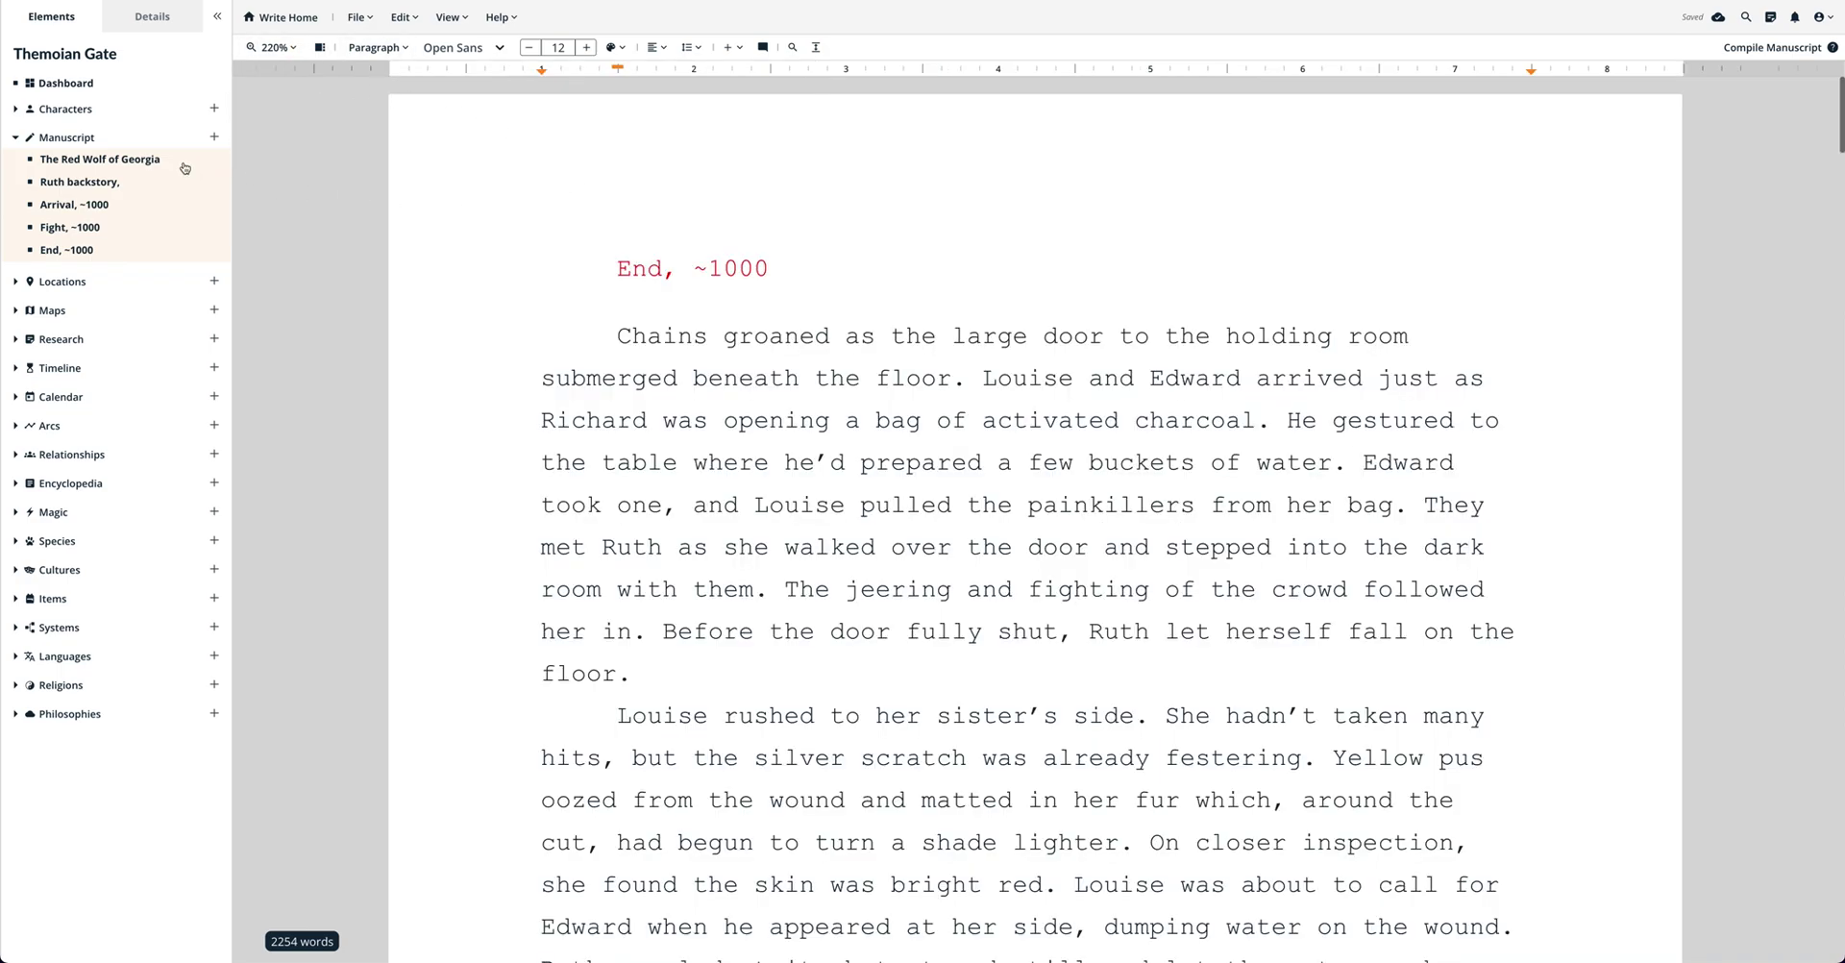
pyautogui.click(173, 161)
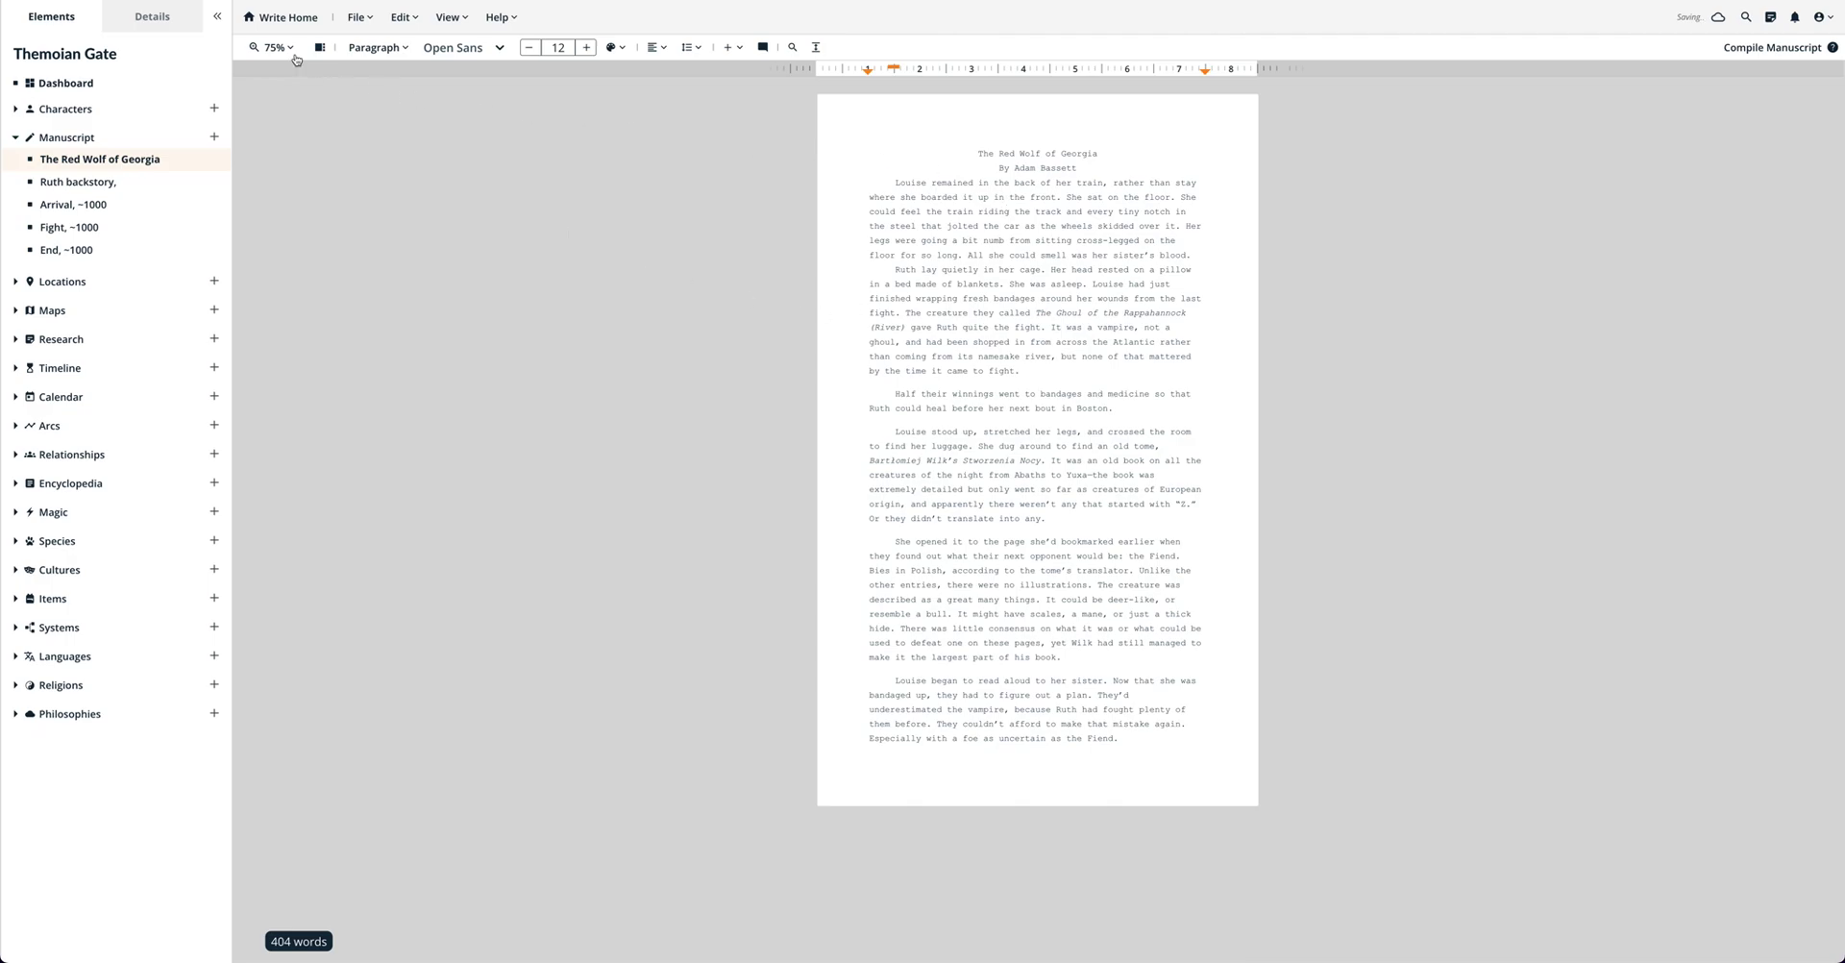
pyautogui.click(274, 47)
pyautogui.click(308, 86)
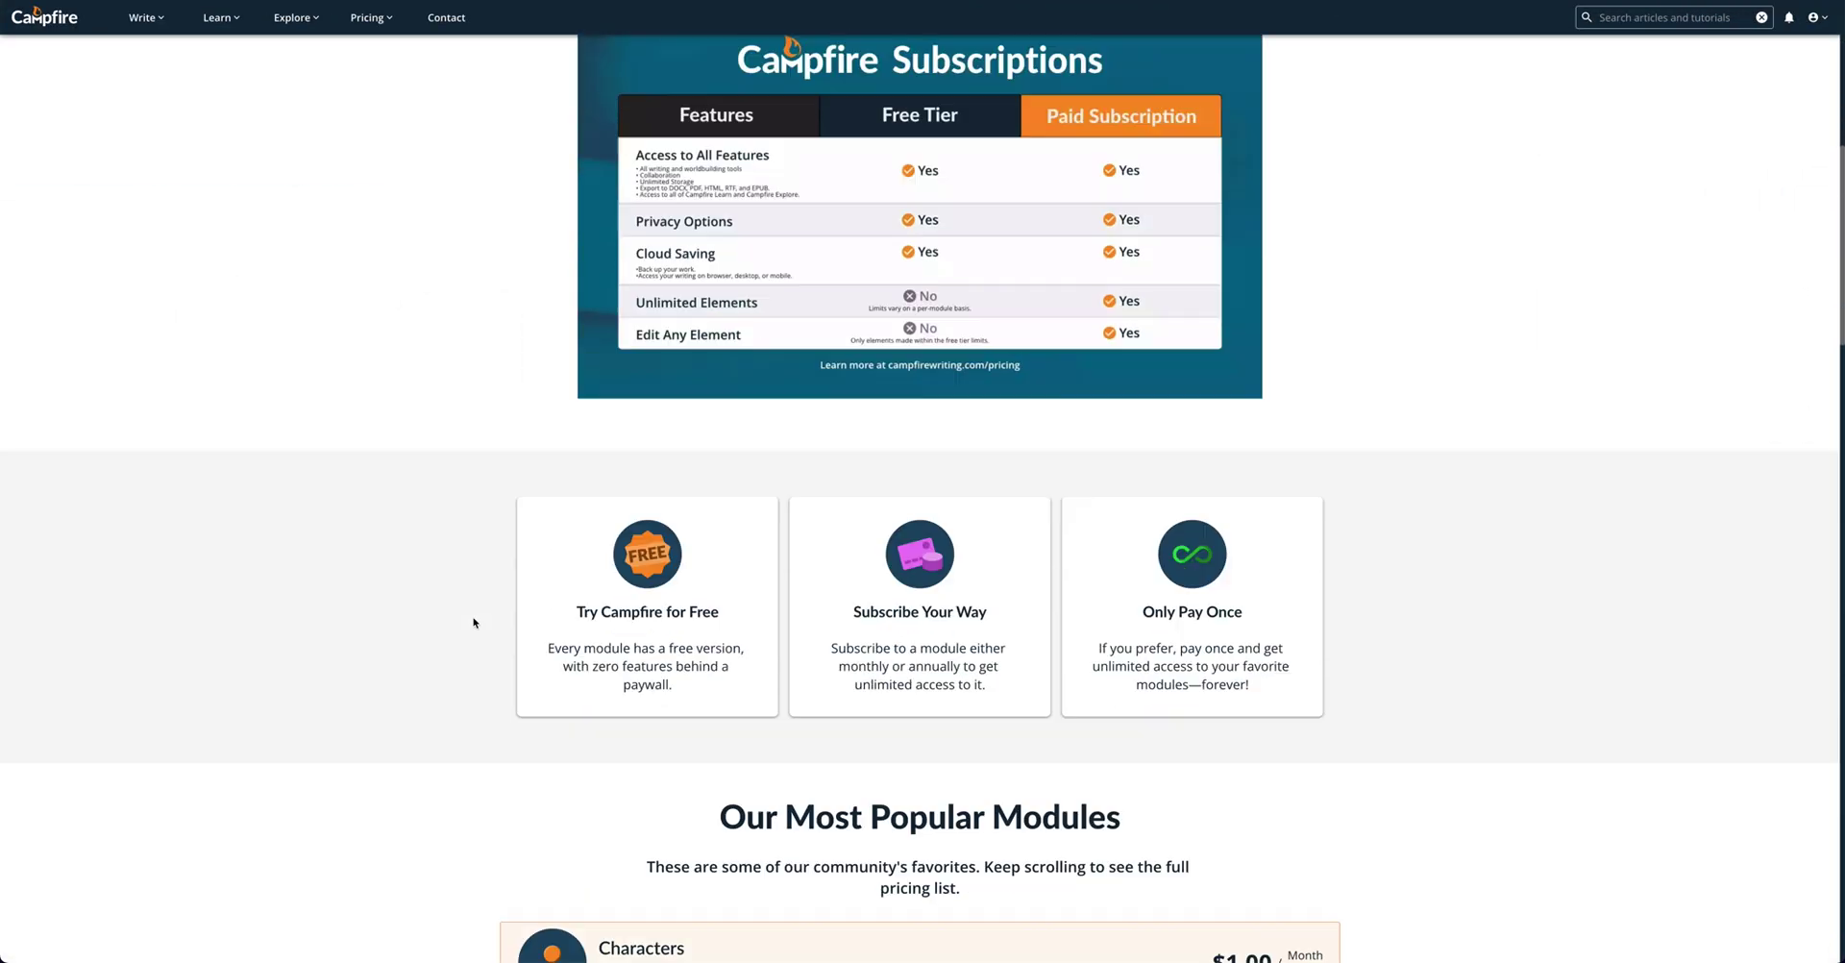
pyautogui.scroll(-3, 473, 622)
# Step: Scroll the pricing page to Our Most Popular Modules, showing Manuscript at $1.50/month
pyautogui.scroll(2, 473, 623)
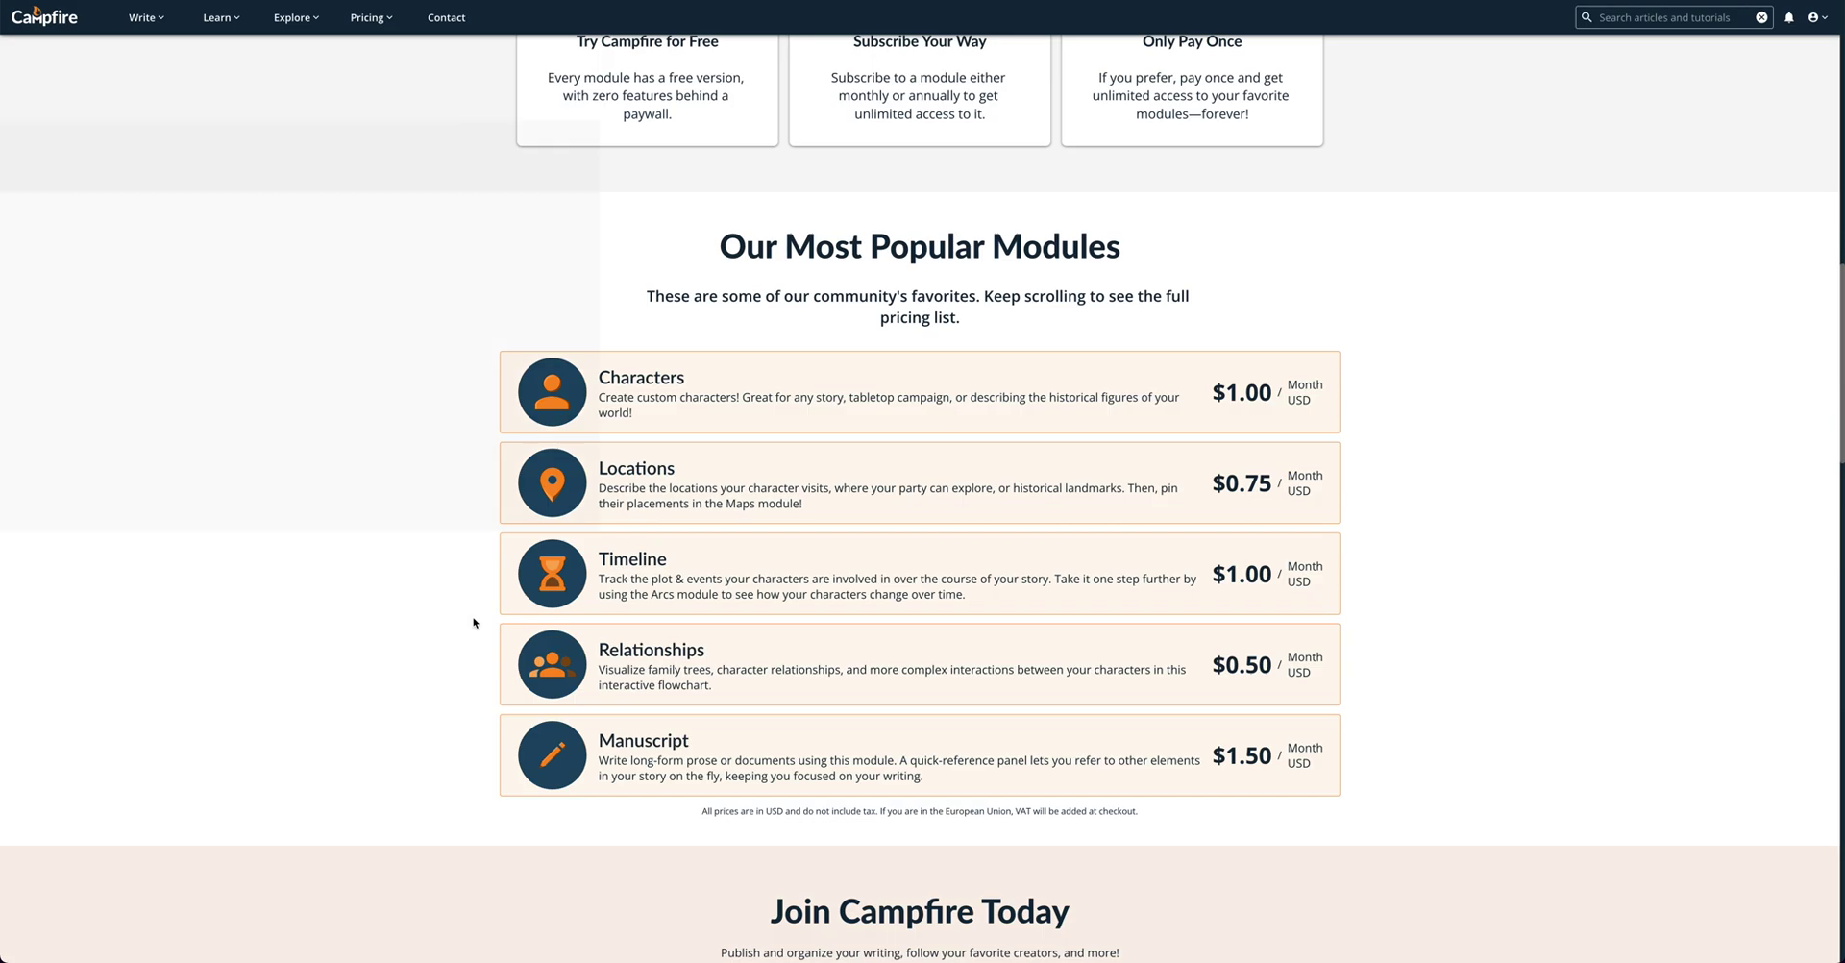
pyautogui.scroll(-1, 474, 623)
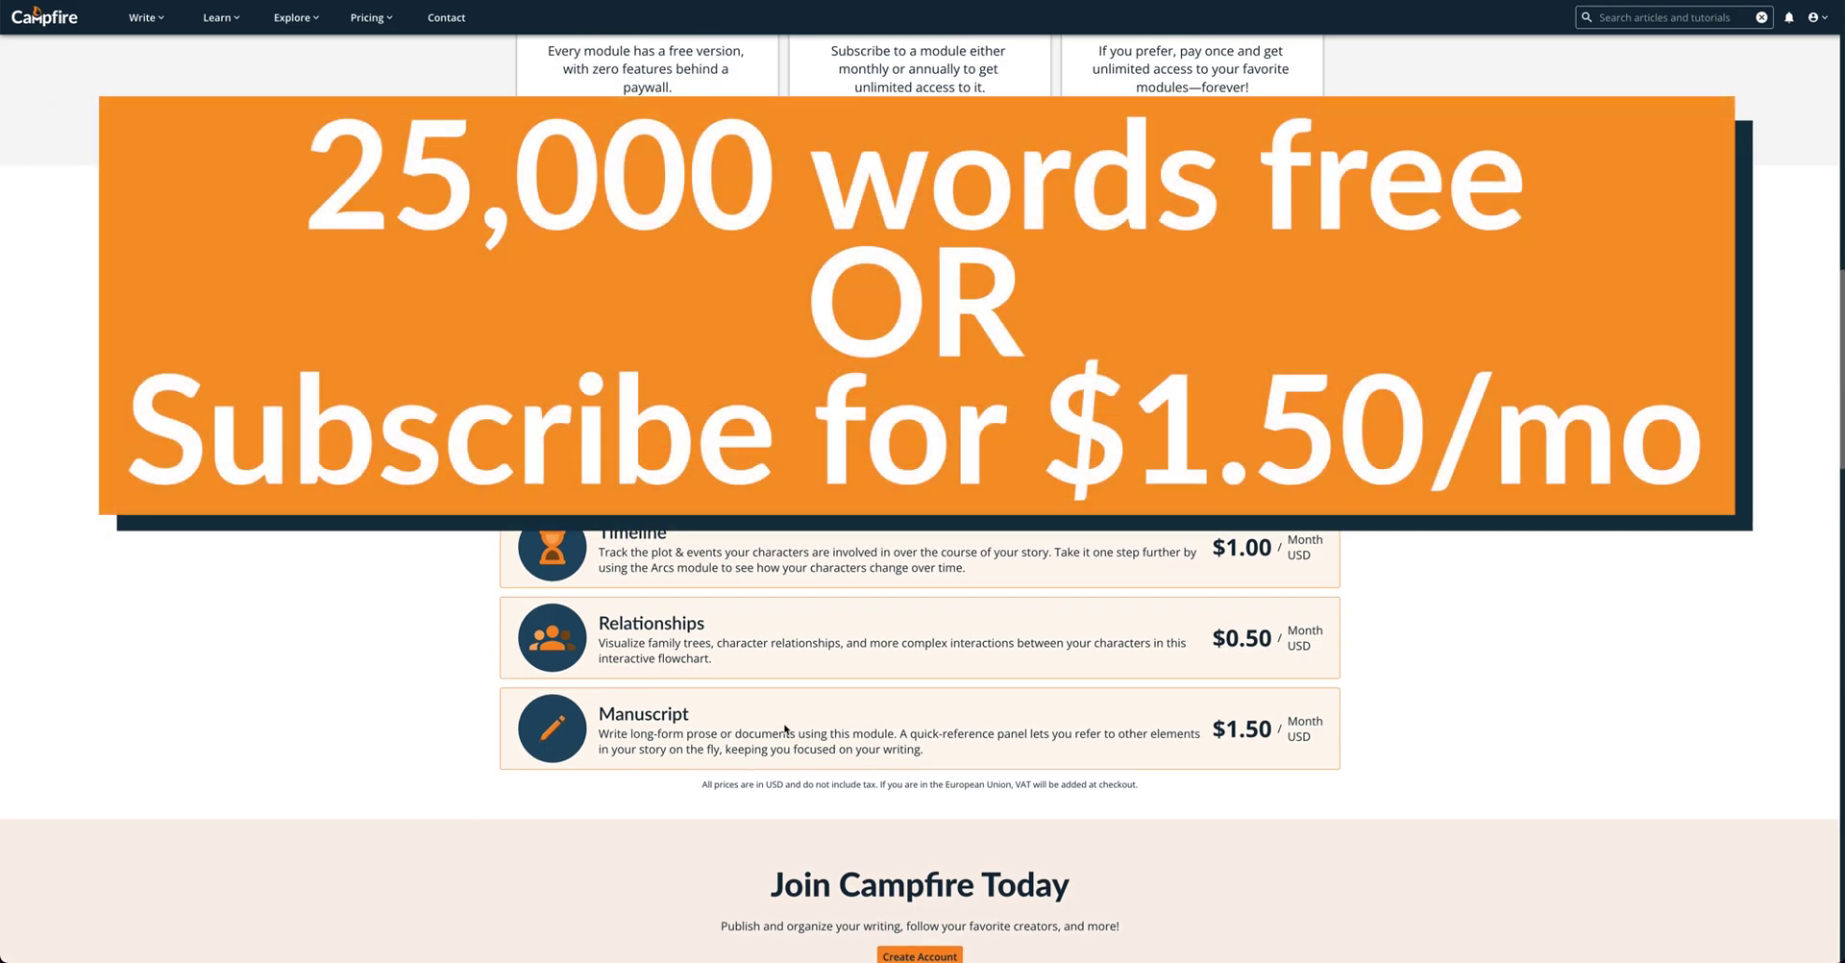